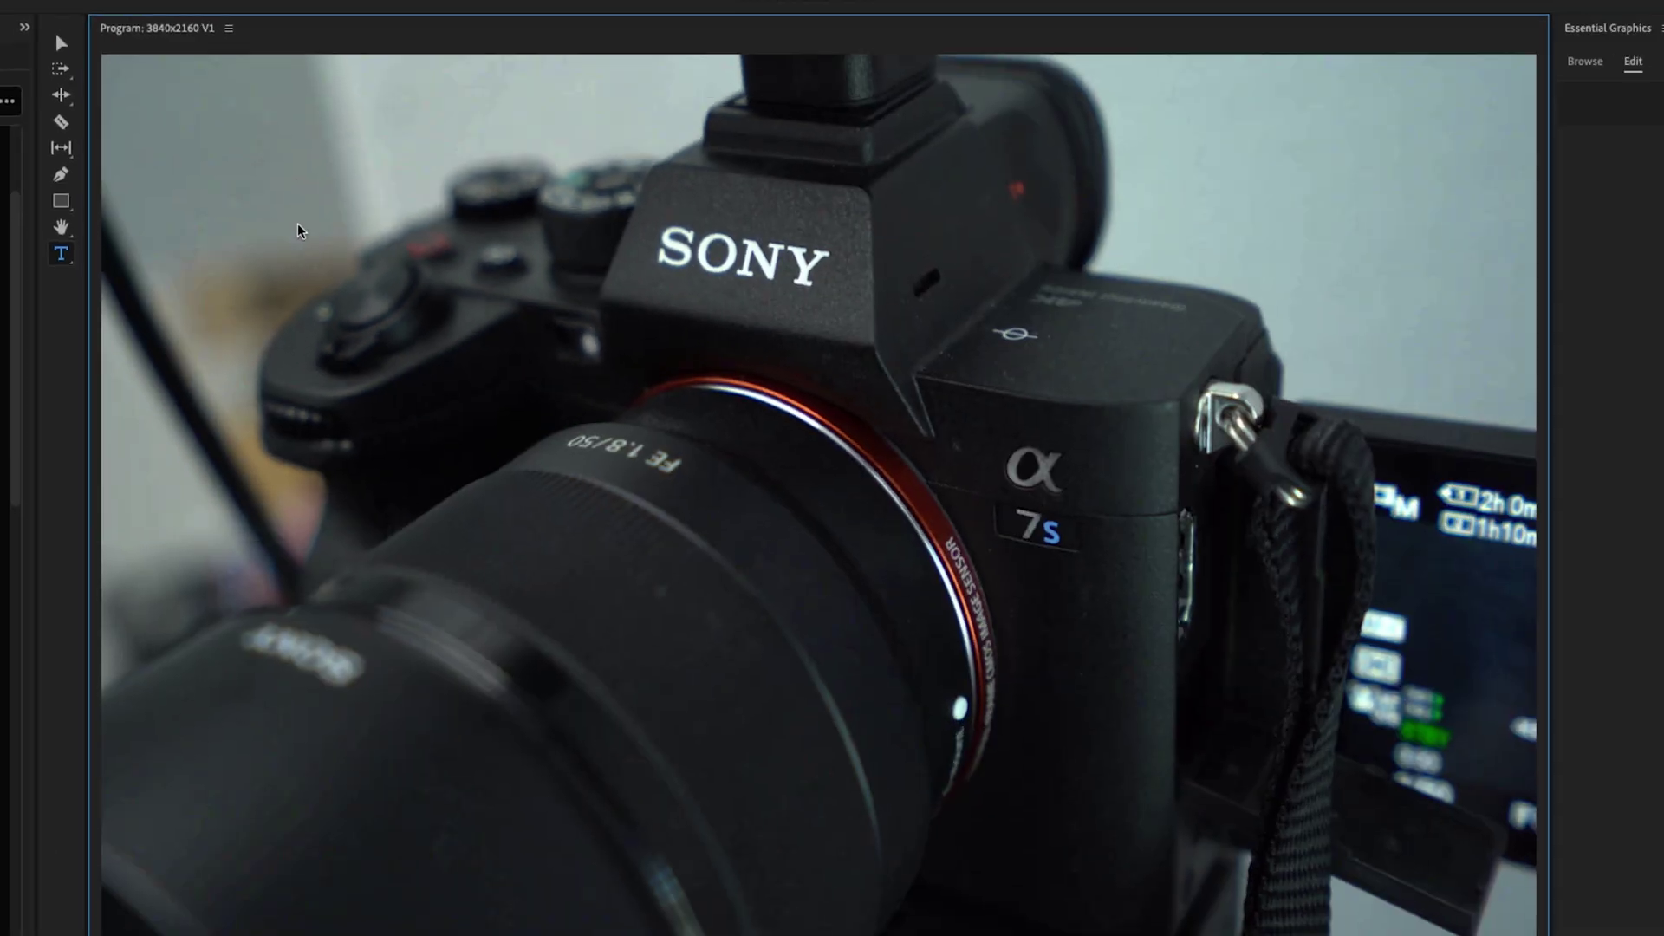
Step: Add the point-text title 'and start typeing' in the lower middle of the frame
{"action": "left_click_drag", "start_coordinate": [681, 426], "coordinate": [1663, 935]}
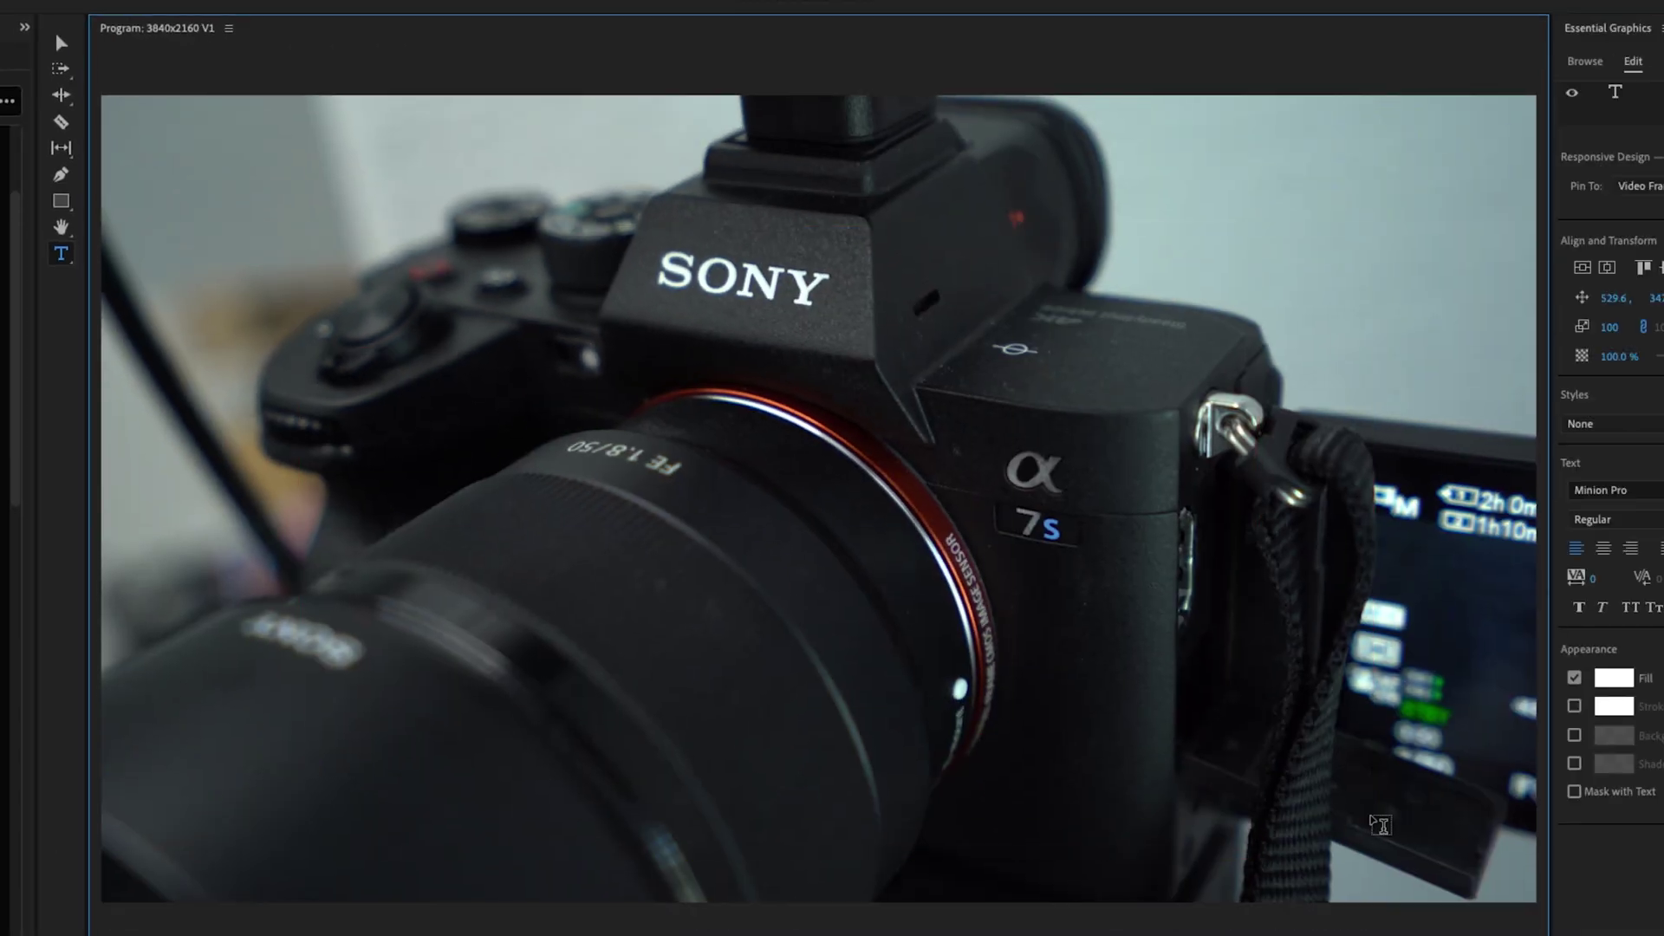
{"action": "left_click_drag", "start_coordinate": [1380, 824], "coordinate": [1373, 815]}
{"action": "left_click", "coordinate": [694, 684]}
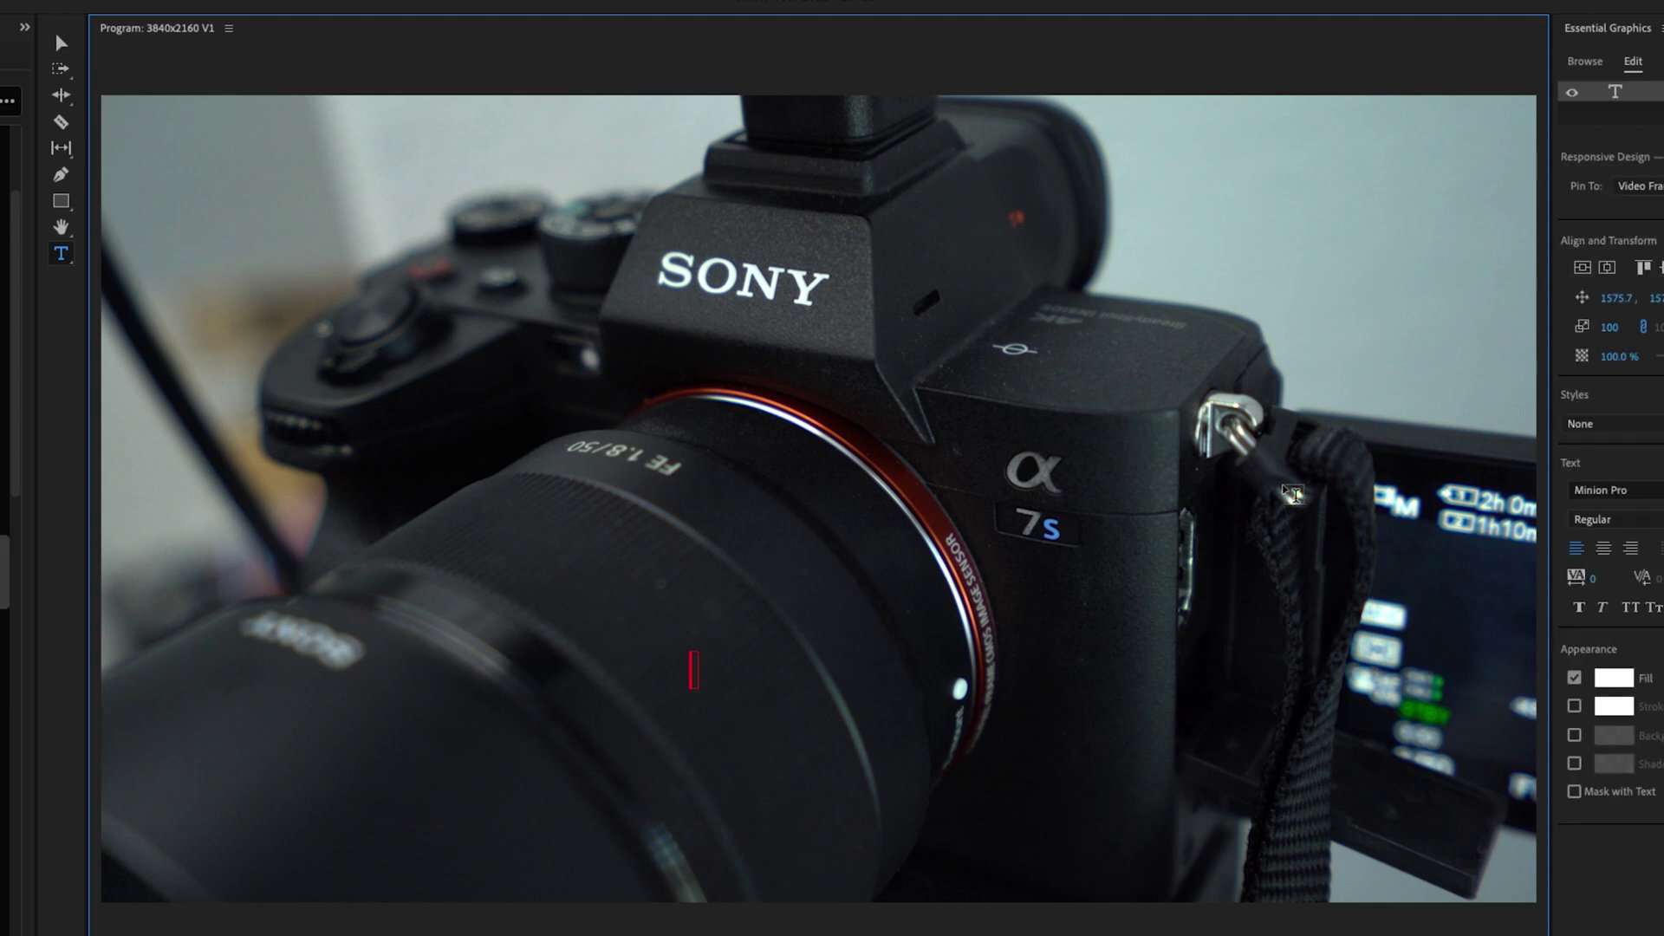
{"action": "type", "text": "and start typing"}
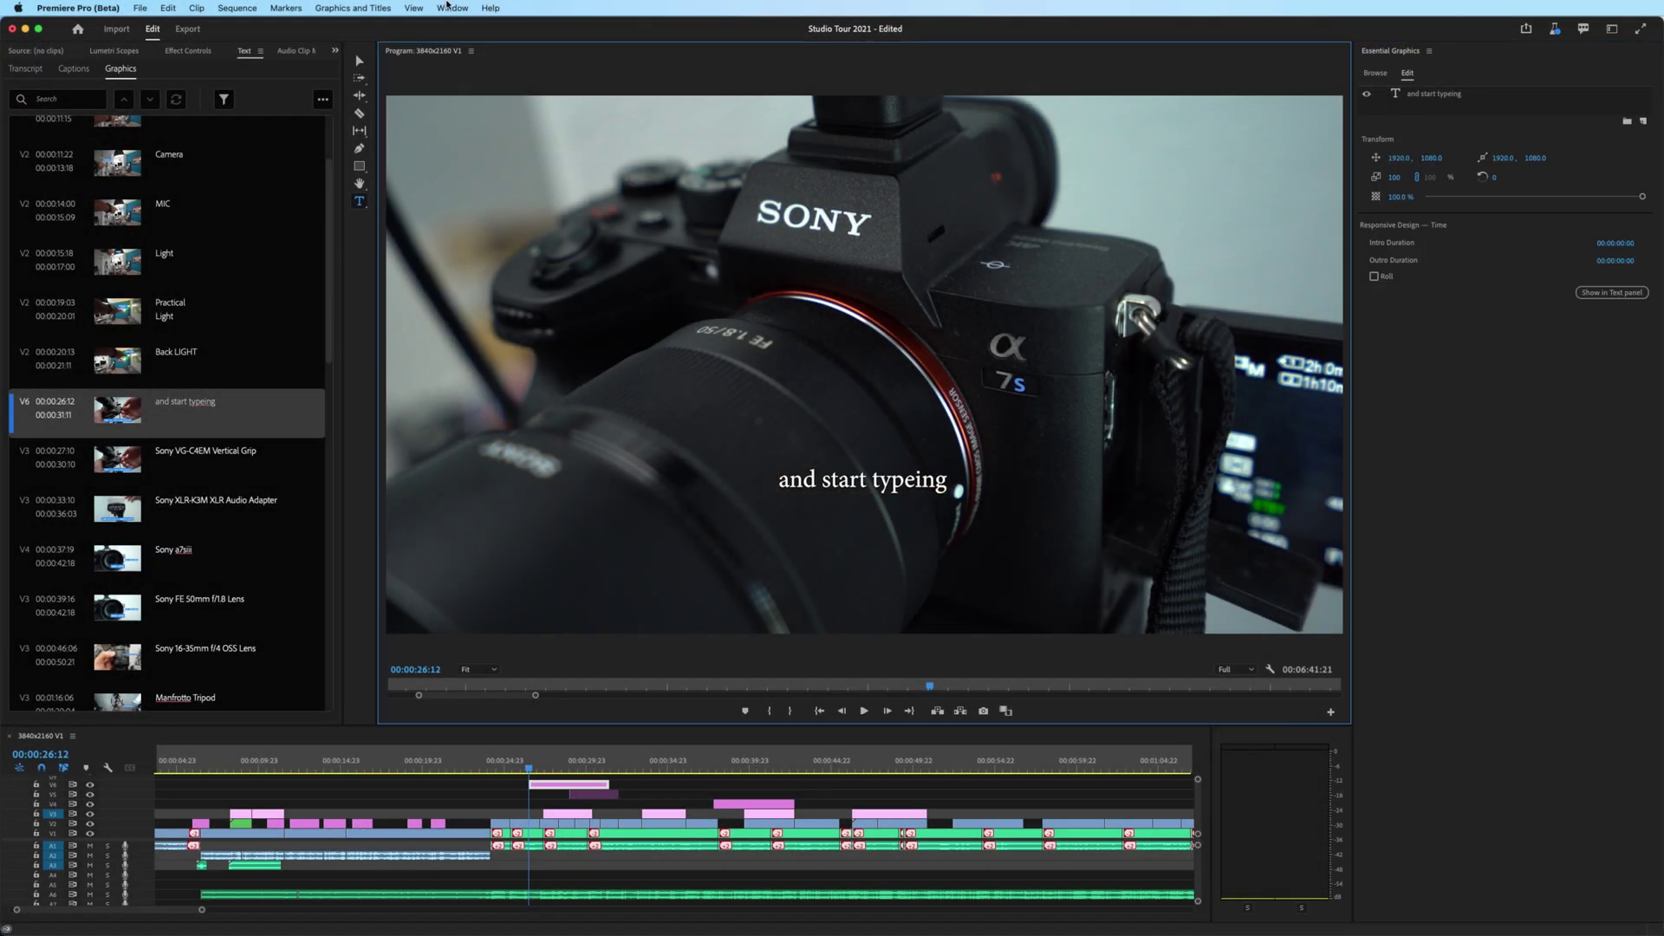
Step: Open Essential Graphics, select the 'and start typeing' text layer and align it vertically
{"action": "left_click", "coordinate": [452, 8]}
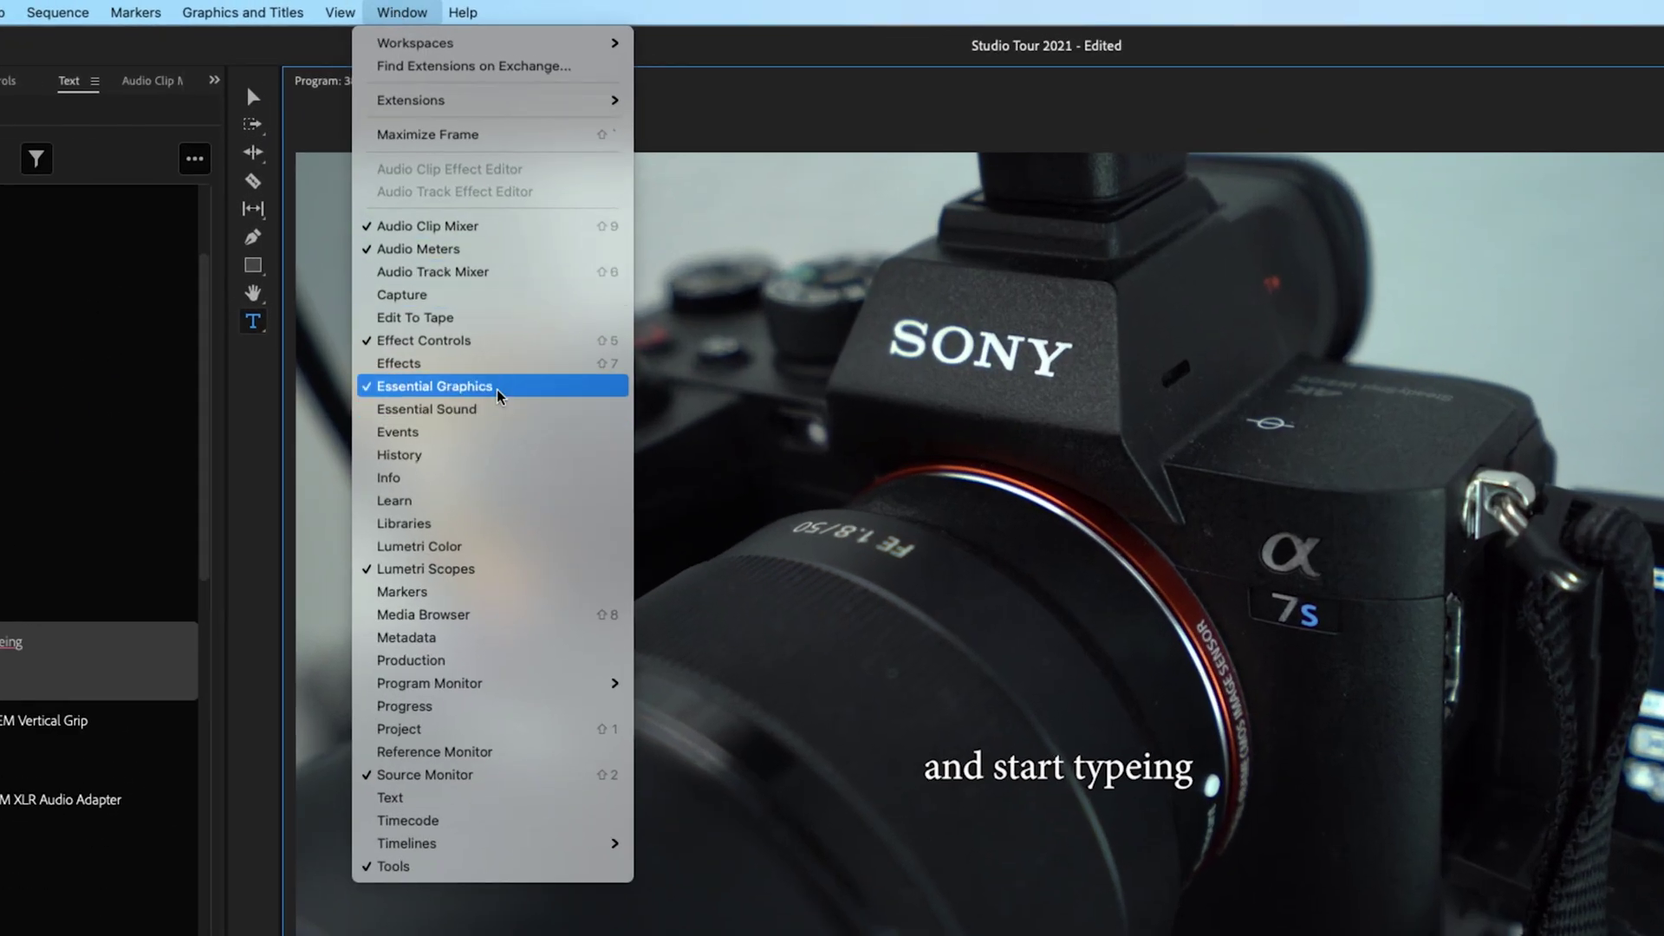
{"action": "left_click", "coordinate": [485, 385]}
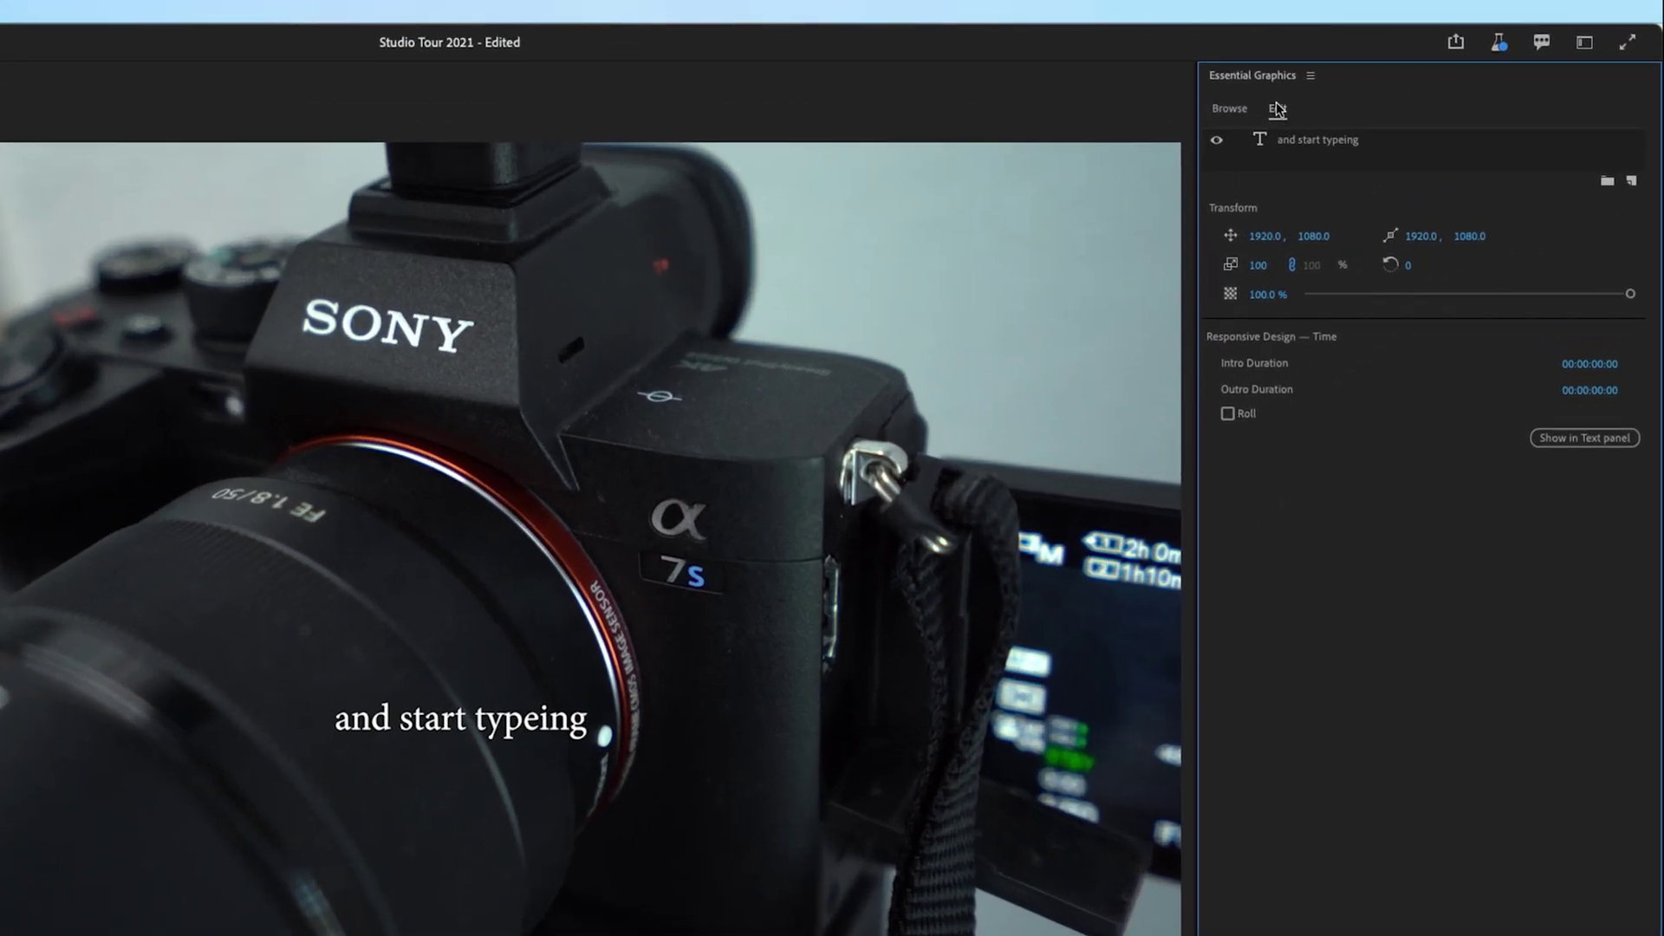
{"action": "left_click", "coordinate": [1331, 141]}
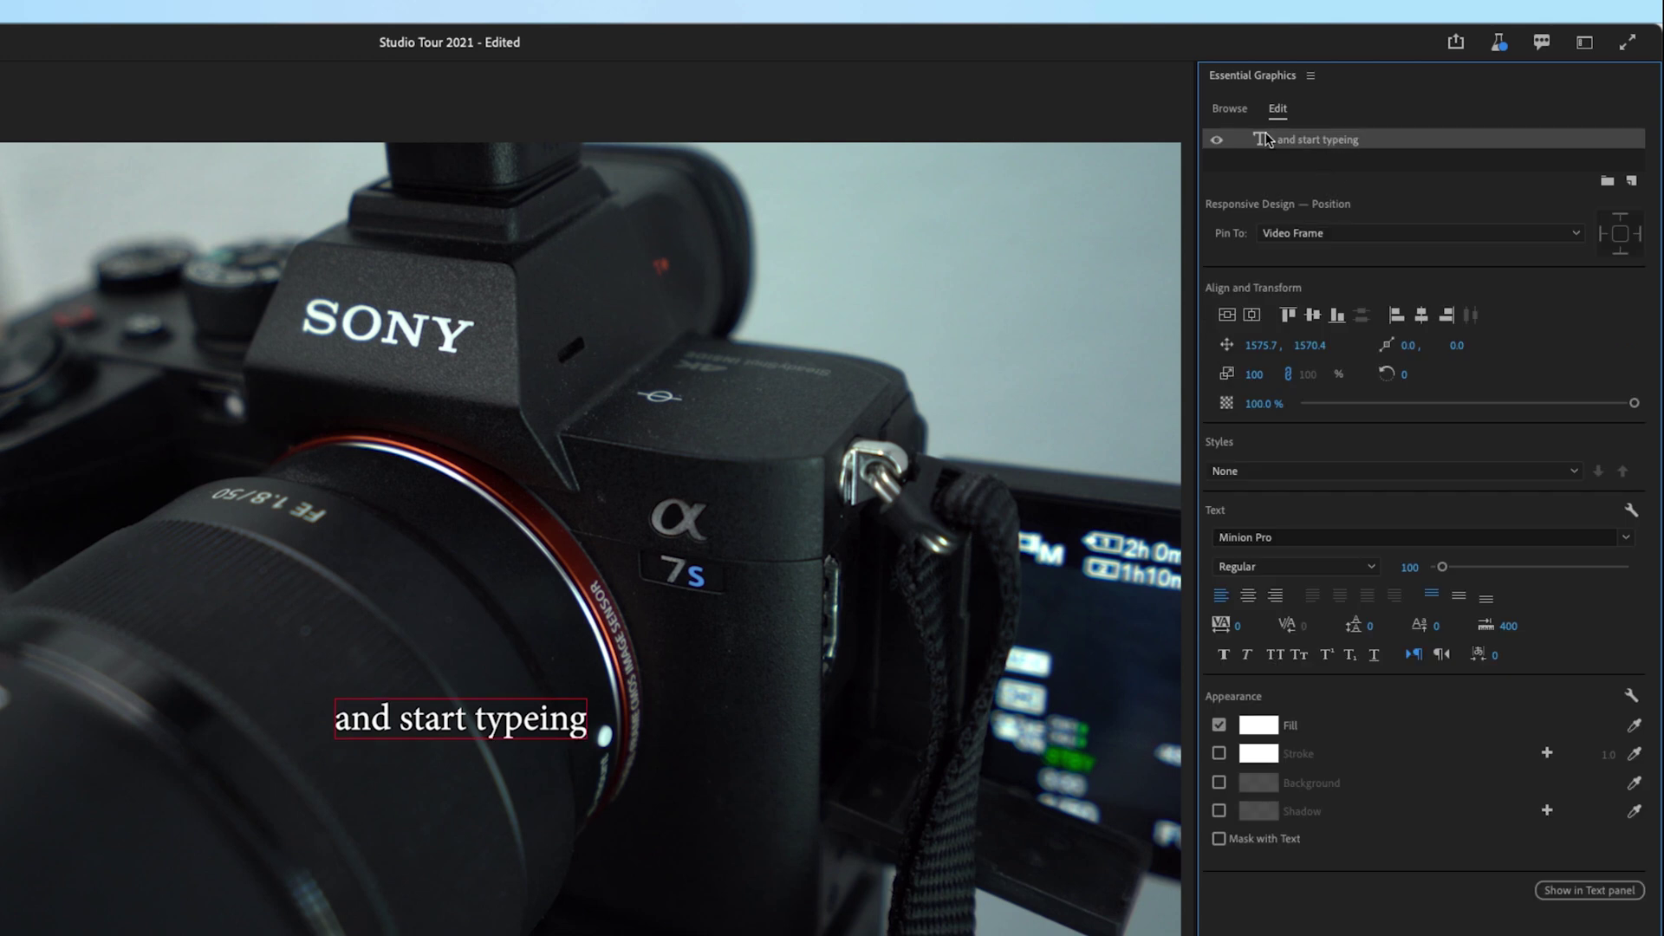
{"action": "left_click", "coordinate": [1226, 314]}
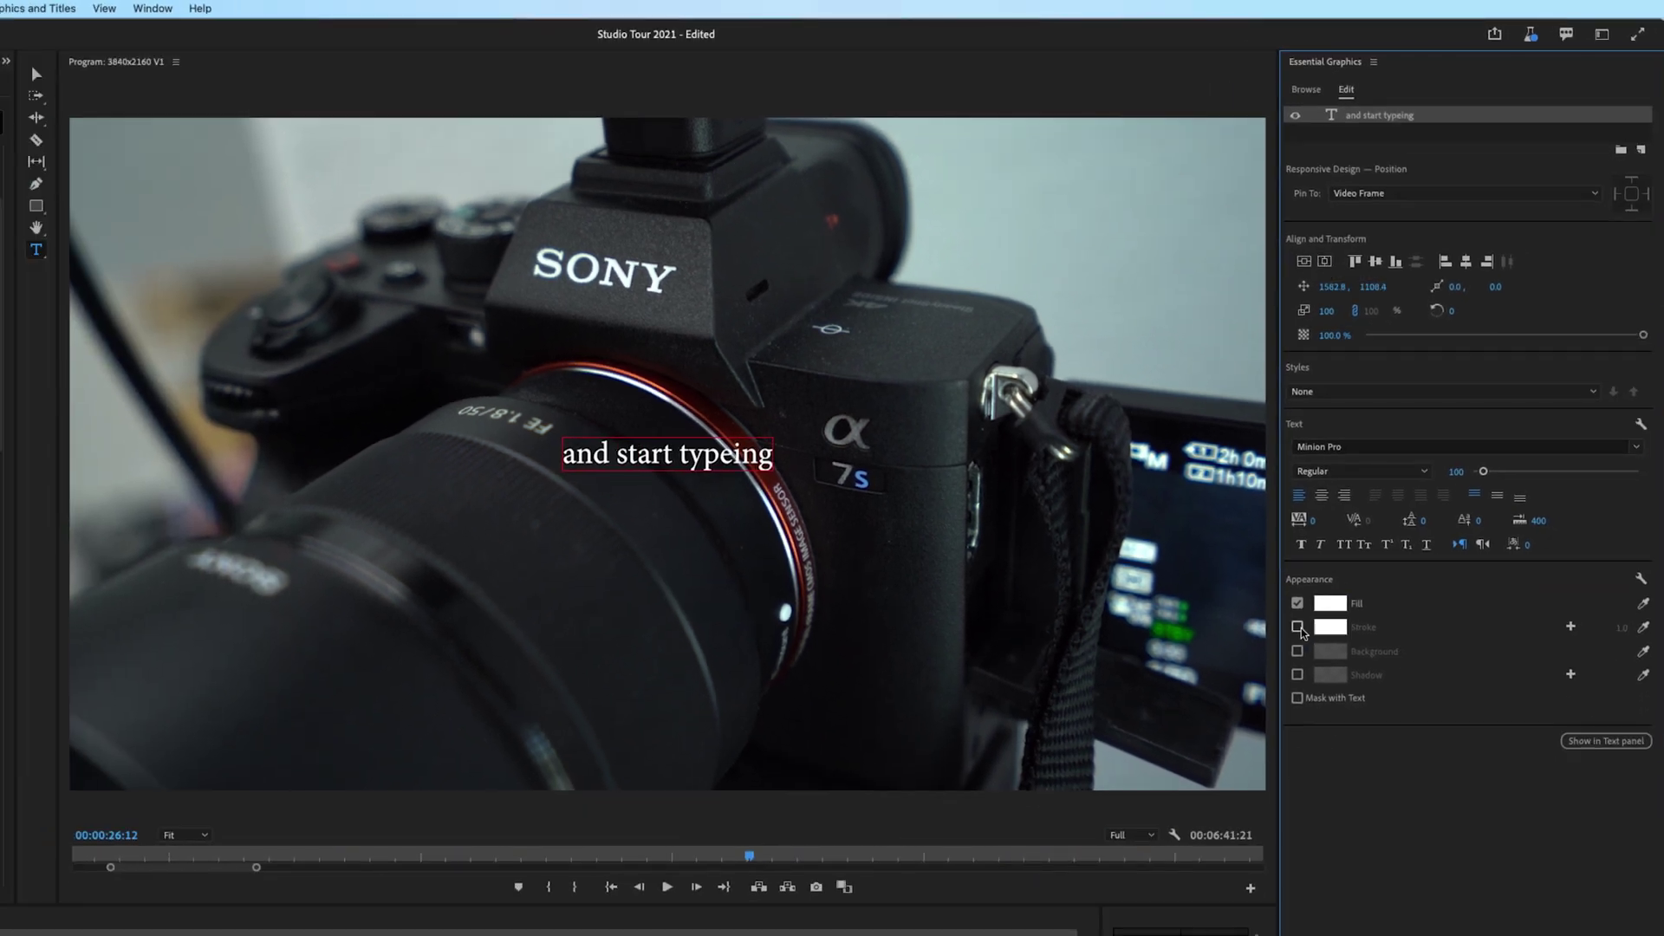
Step: Set the title font to LEMON MILK Bold
{"action": "left_click", "coordinate": [1474, 446]}
{"action": "left_click", "coordinate": [1379, 509]}
{"action": "left_click", "coordinate": [1298, 651]}
Step: Give the title a solid blue background box with rounded corners
{"action": "left_click", "coordinate": [1361, 470]}
{"action": "left_click", "coordinate": [1326, 620]}
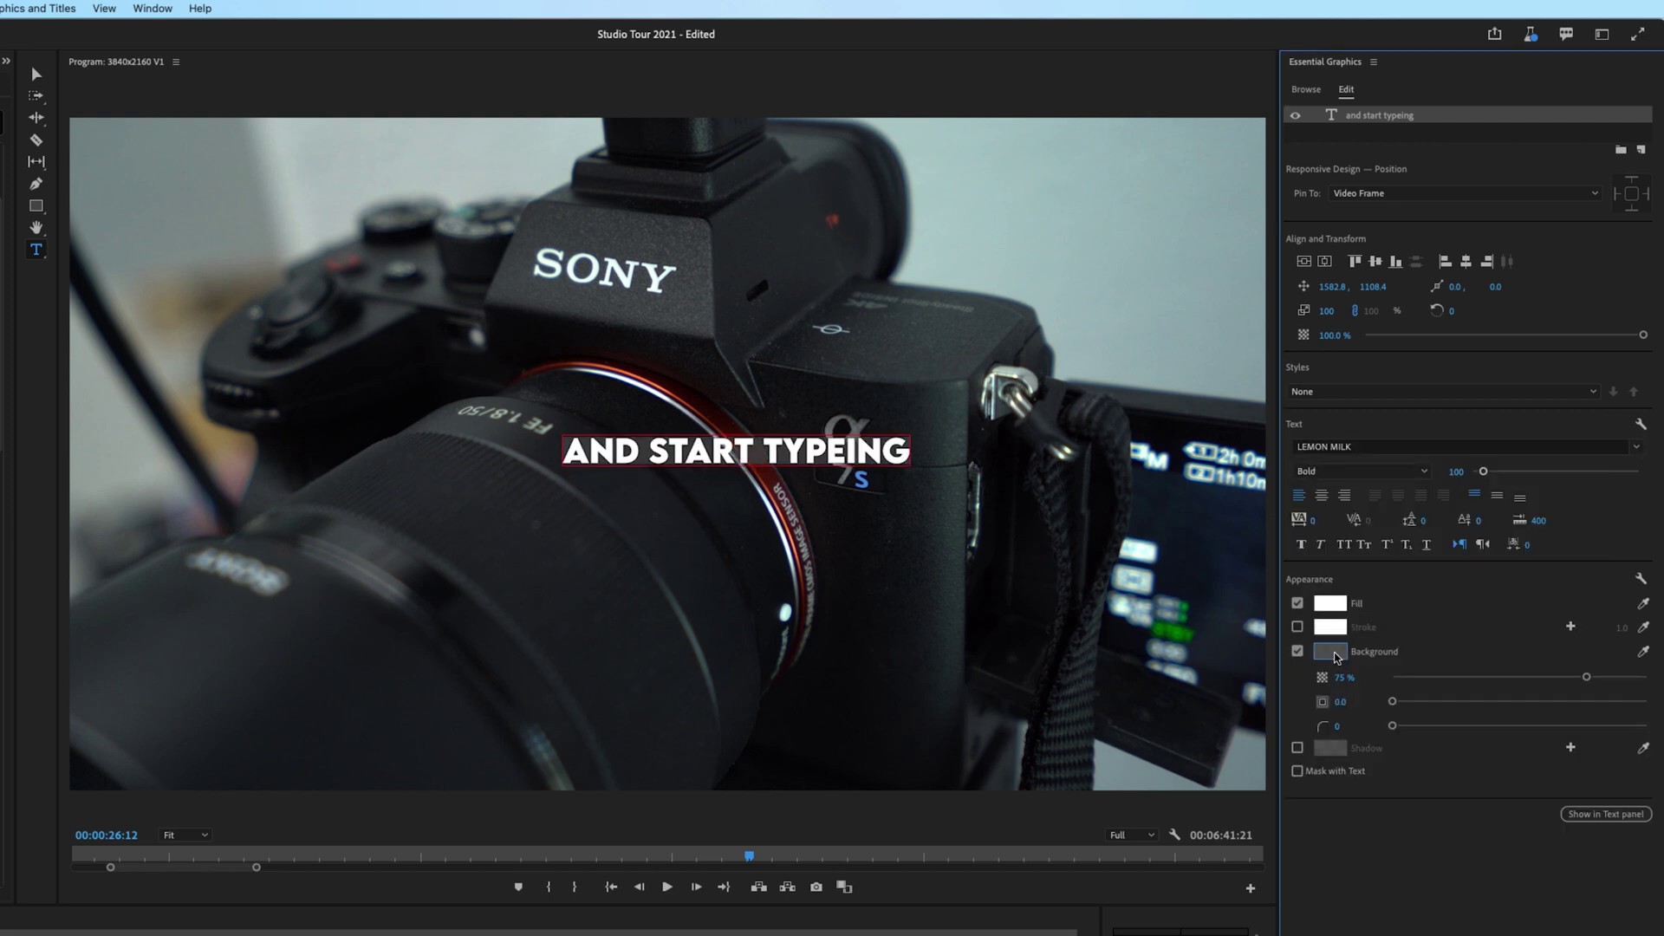
{"action": "left_click", "coordinate": [1331, 651]}
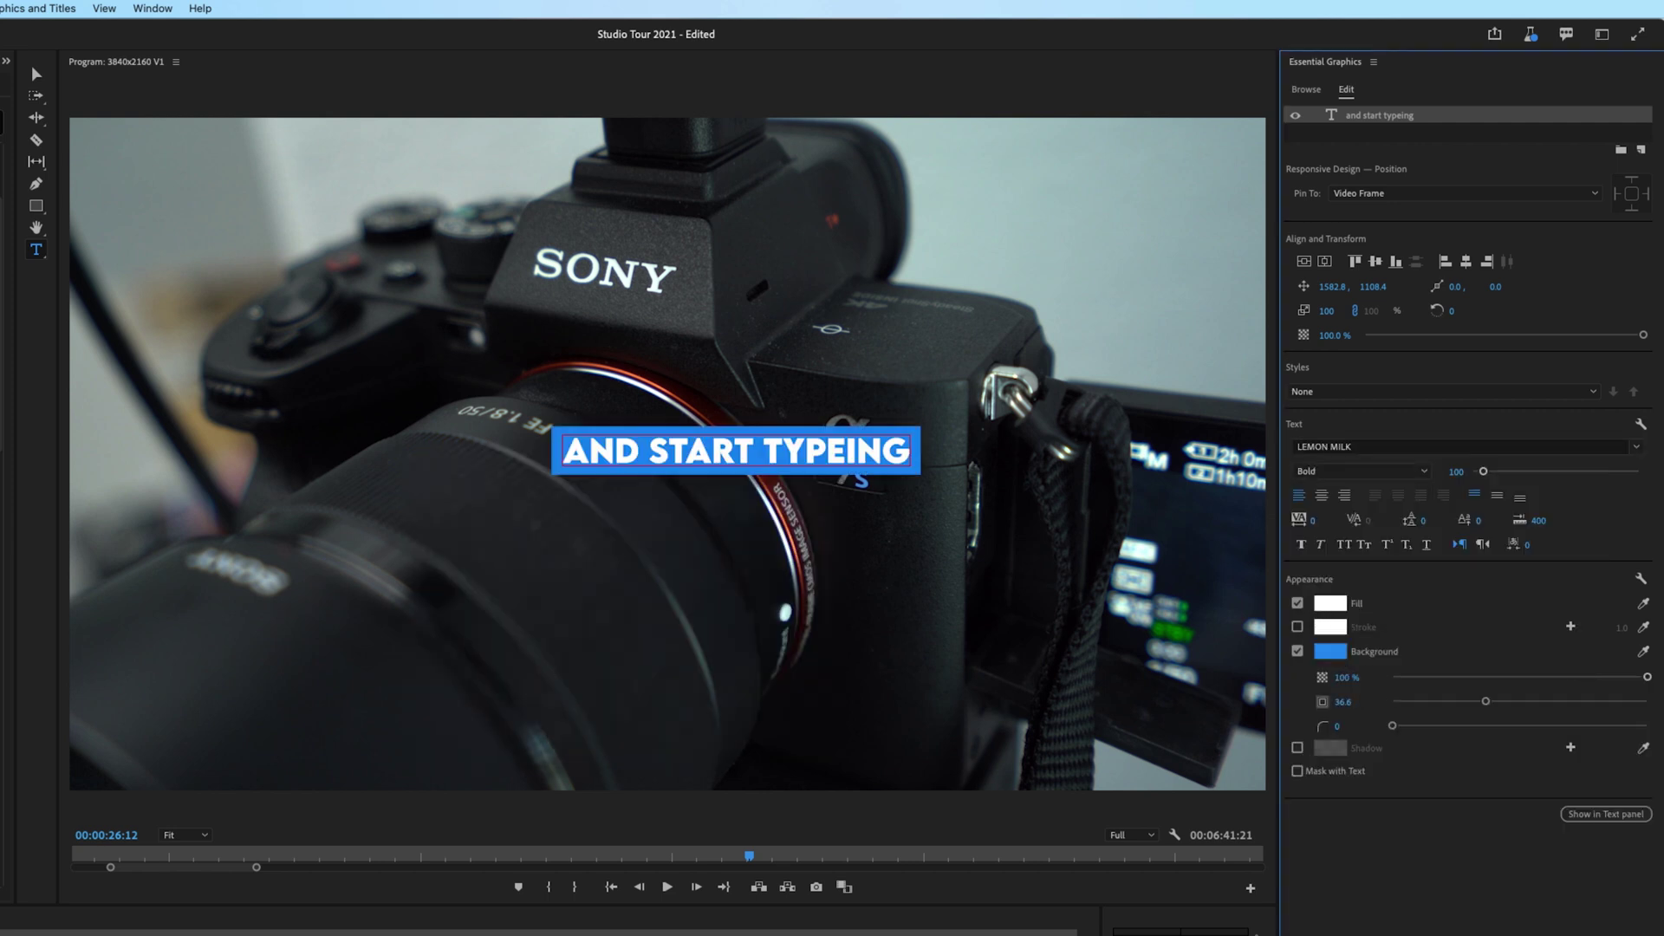
{"action": "left_click_drag", "start_coordinate": [1392, 726], "coordinate": [1460, 730]}
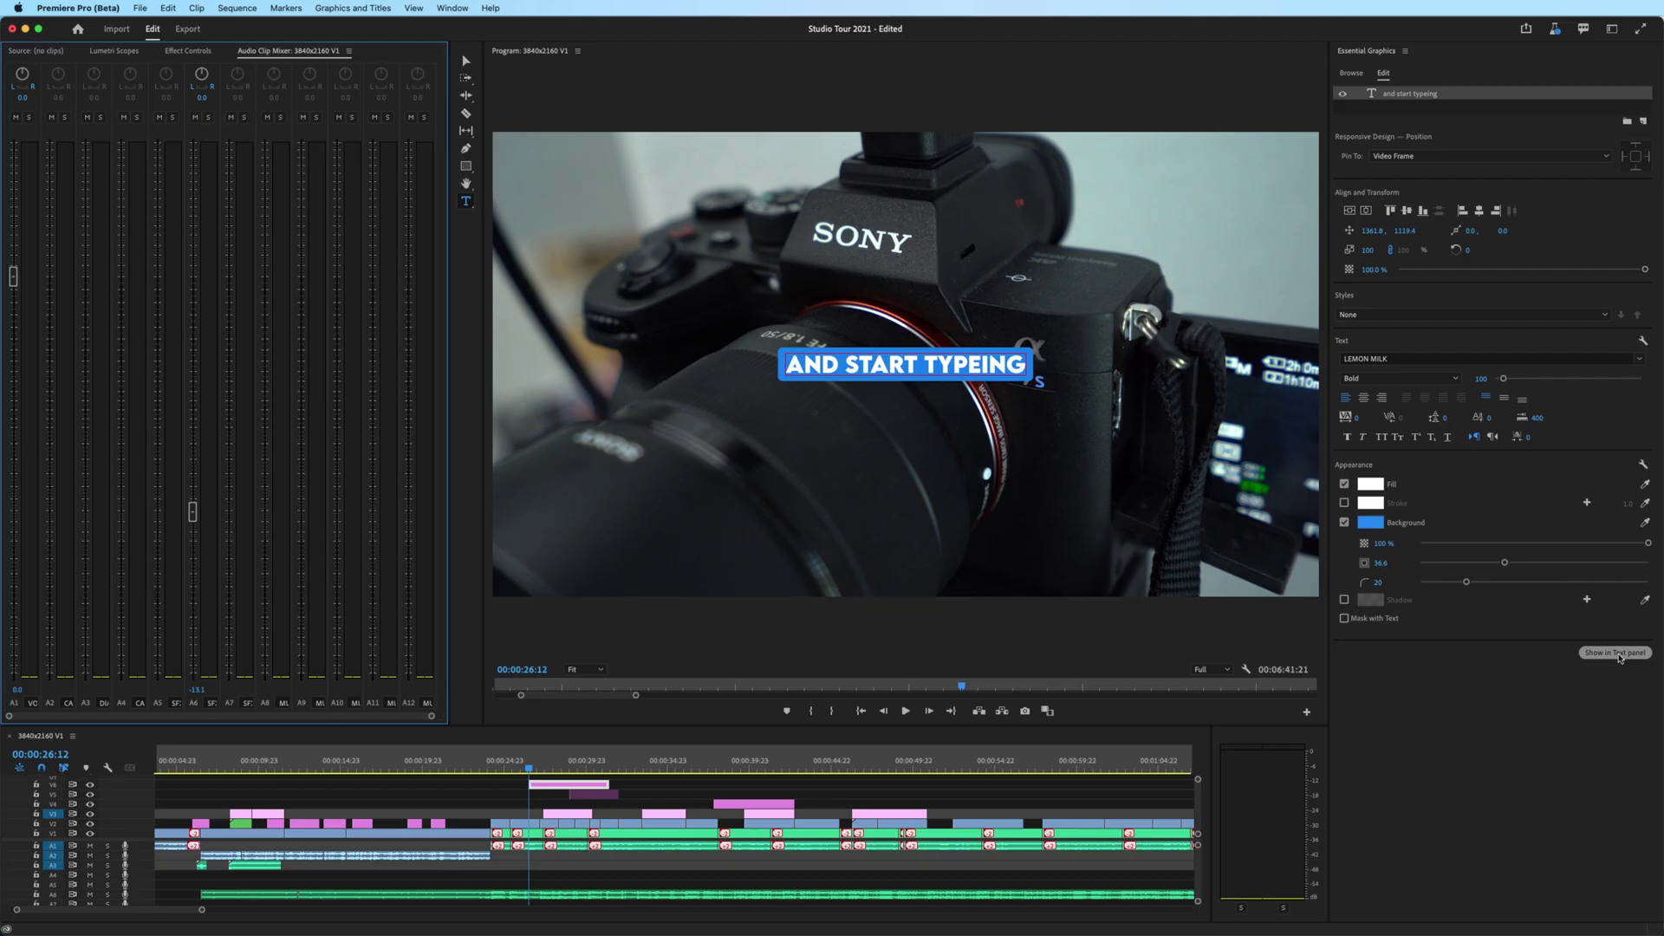
Step: Use Show in Text panel and Window > Text to bring up the Text panel
{"action": "left_click", "coordinate": [1617, 654]}
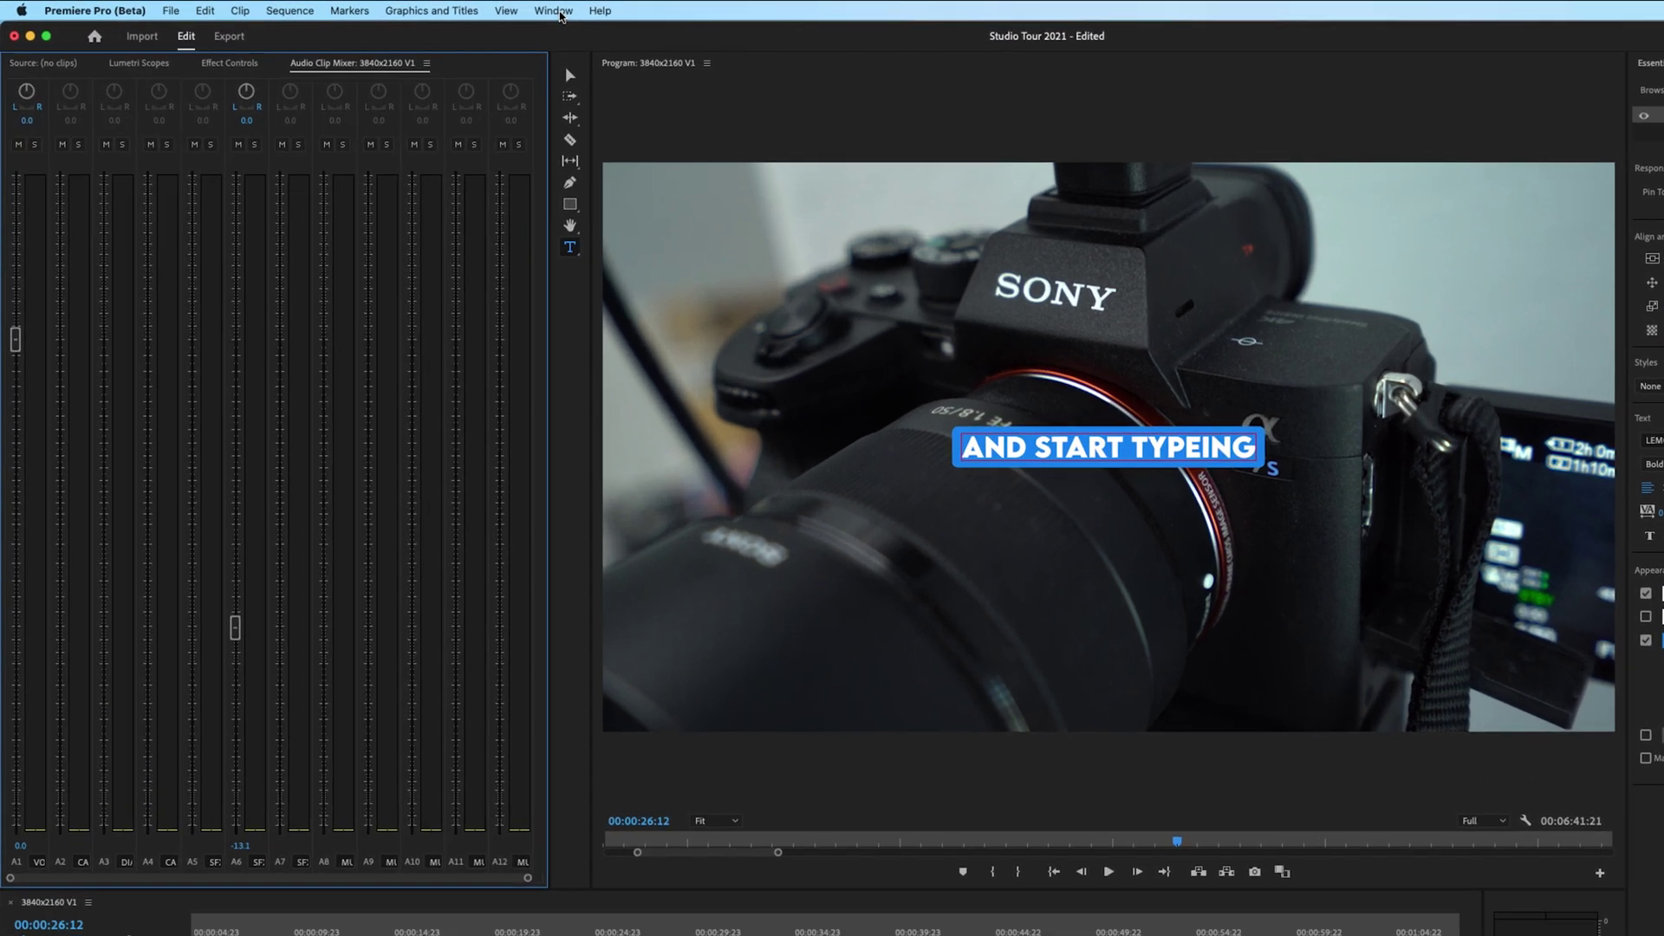
{"action": "left_click", "coordinate": [560, 13]}
{"action": "left_click", "coordinate": [626, 611]}
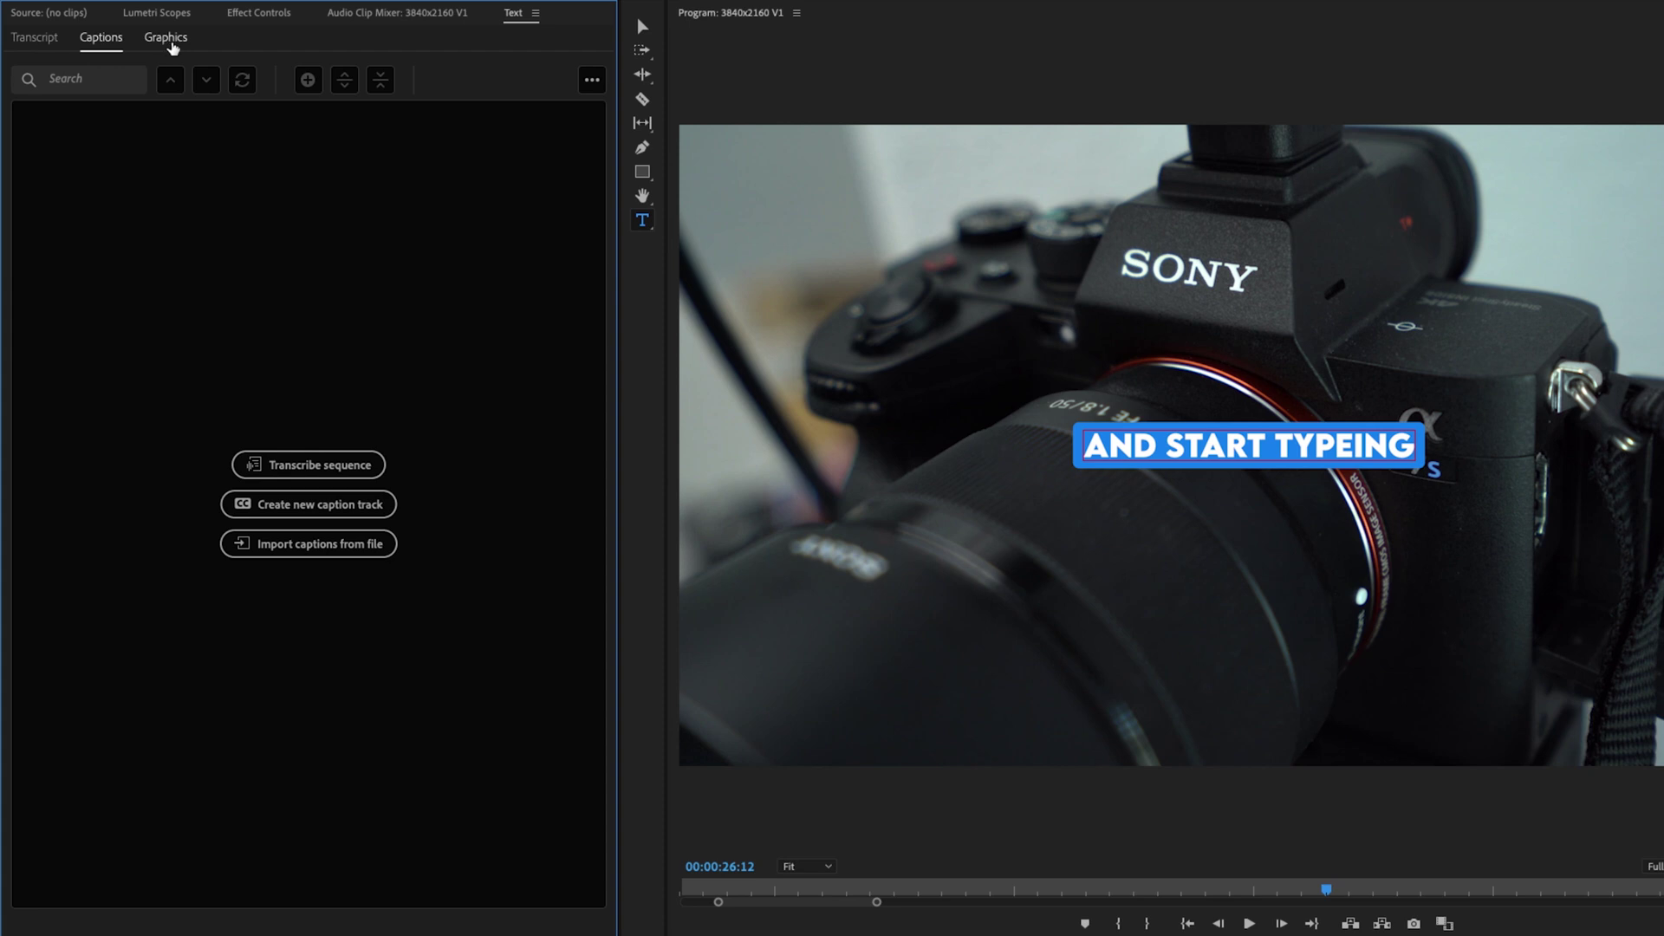
Step: Switch the Text panel to its Graphics tab, scroll the titles and open the list options
{"action": "left_click", "coordinate": [172, 45]}
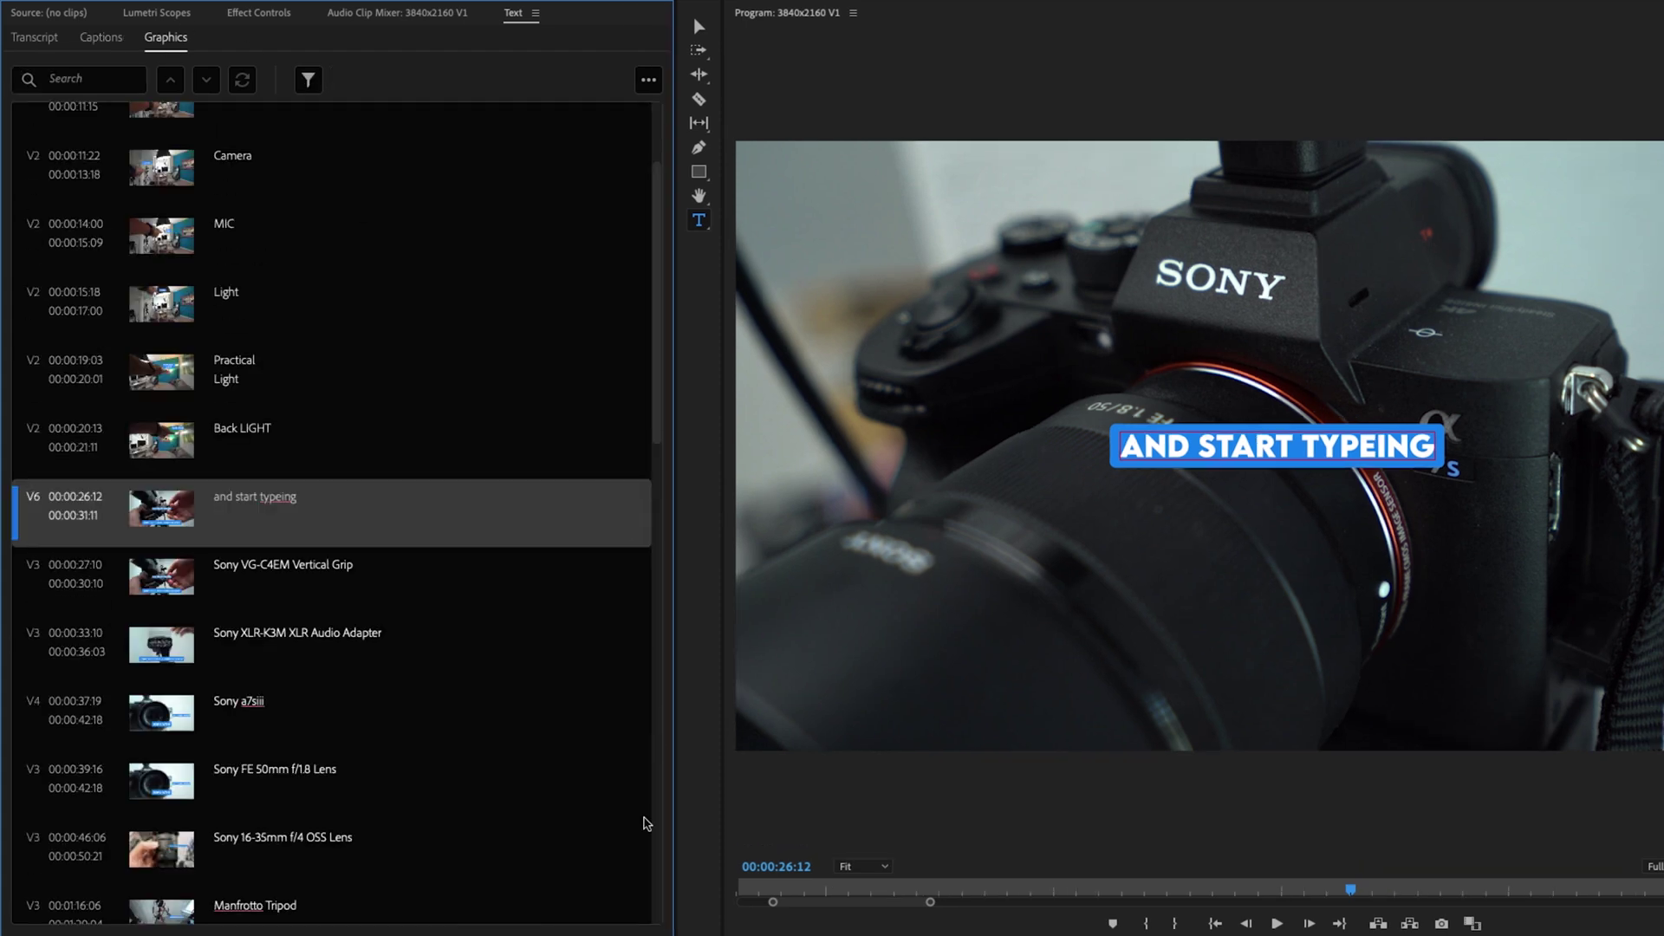
{"action": "scroll", "coordinate": [93, 282], "scroll_direction": "up", "scroll_amount": 3}
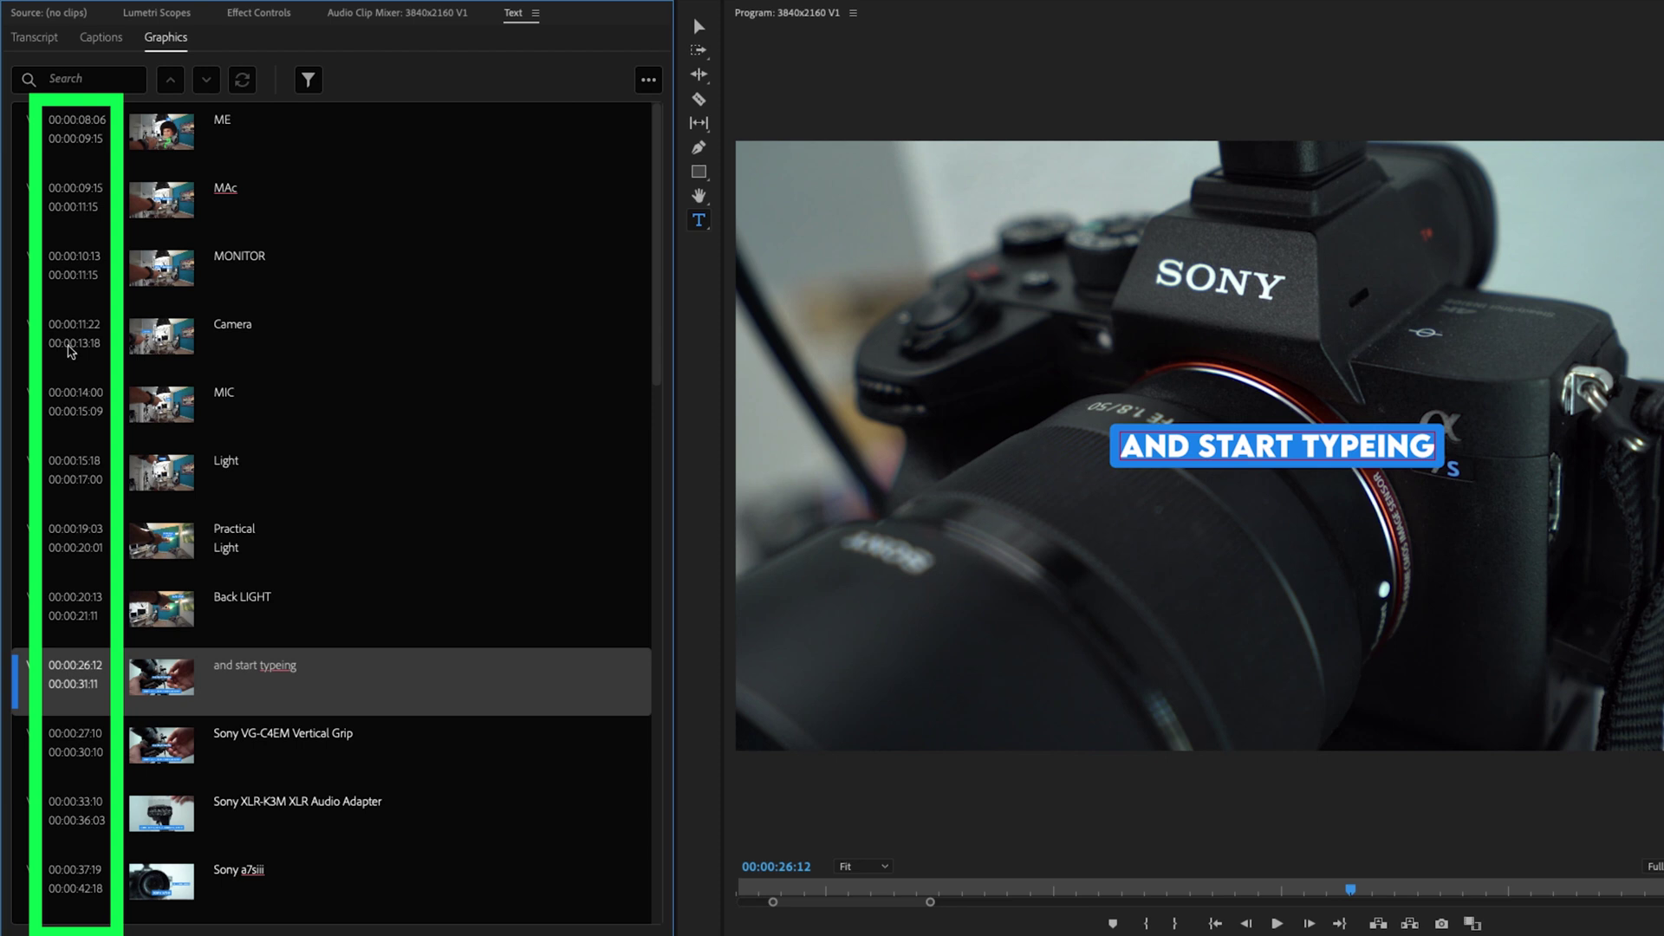
{"action": "scroll", "coordinate": [78, 279], "scroll_direction": "down", "scroll_amount": 6}
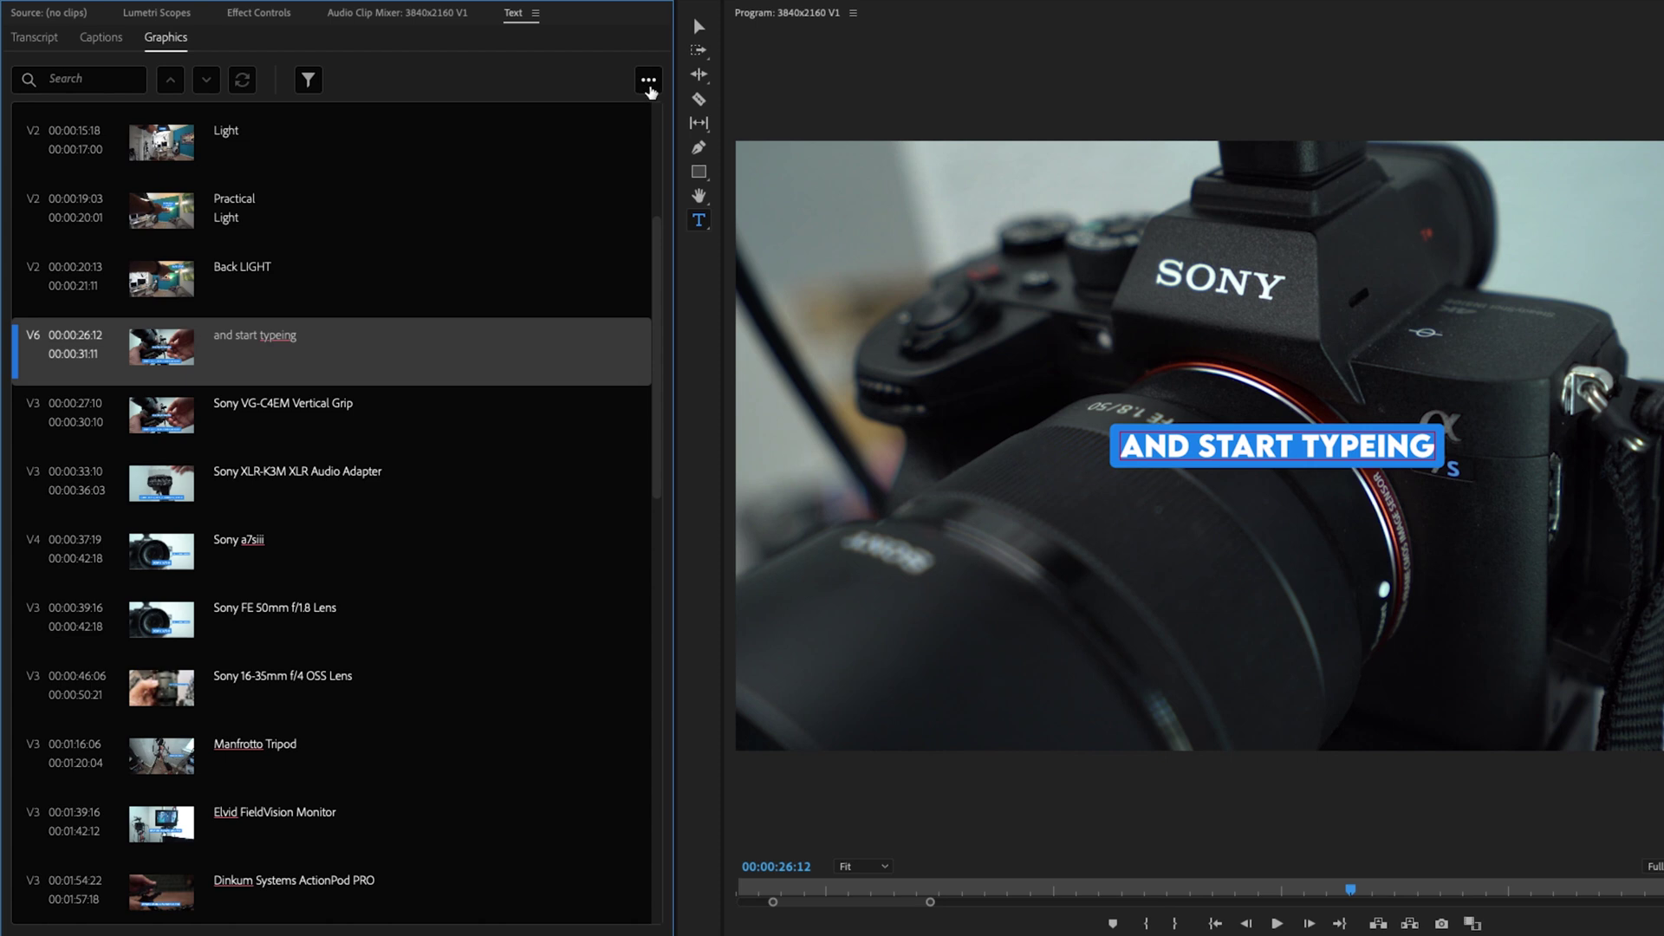
{"action": "left_click", "coordinate": [649, 80]}
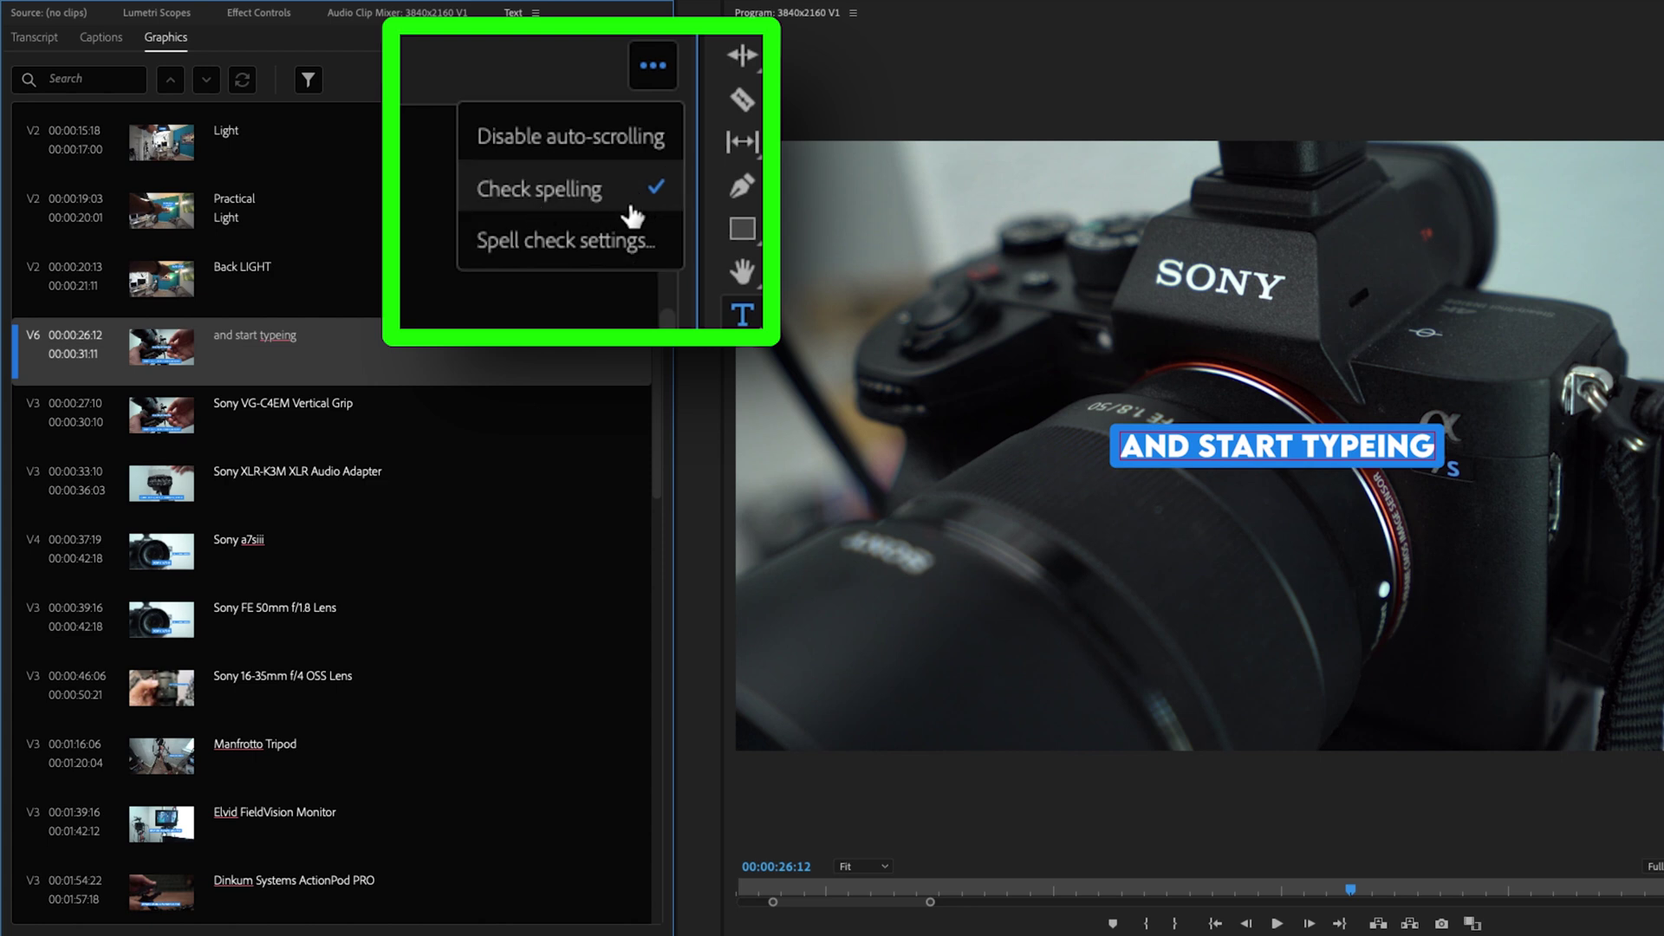
{"action": "left_click", "coordinate": [612, 158]}
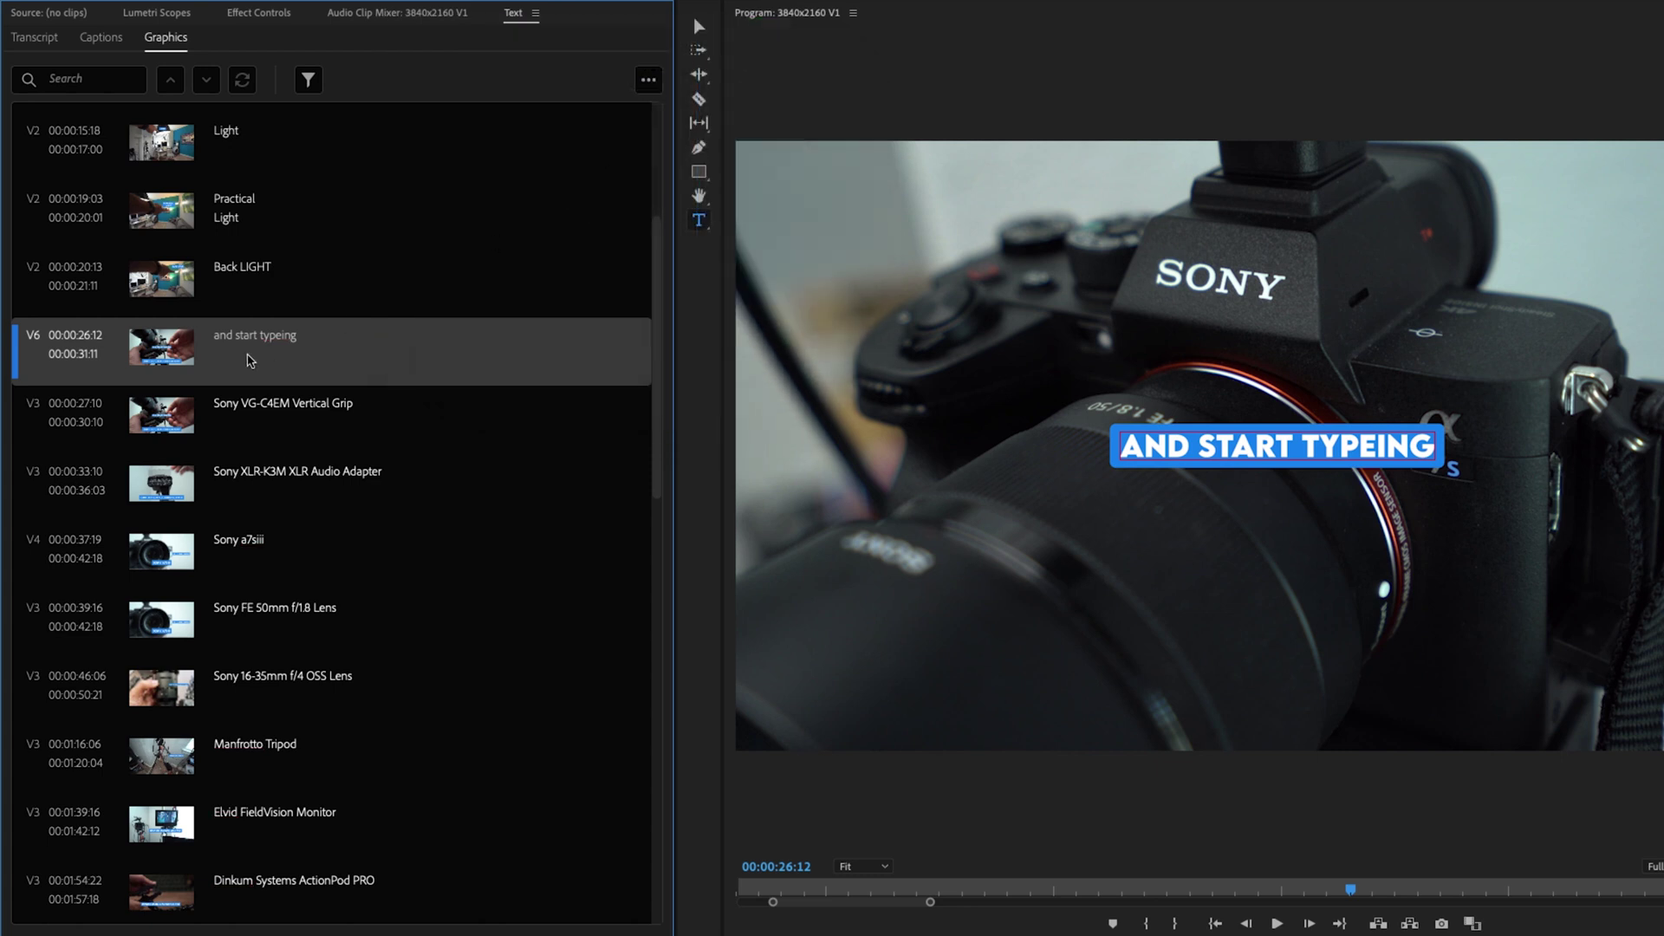
{"action": "left_click", "coordinate": [661, 82]}
{"action": "left_click", "coordinate": [642, 155]}
{"action": "scroll", "coordinate": [230, 276], "scroll_direction": "down", "scroll_amount": 5}
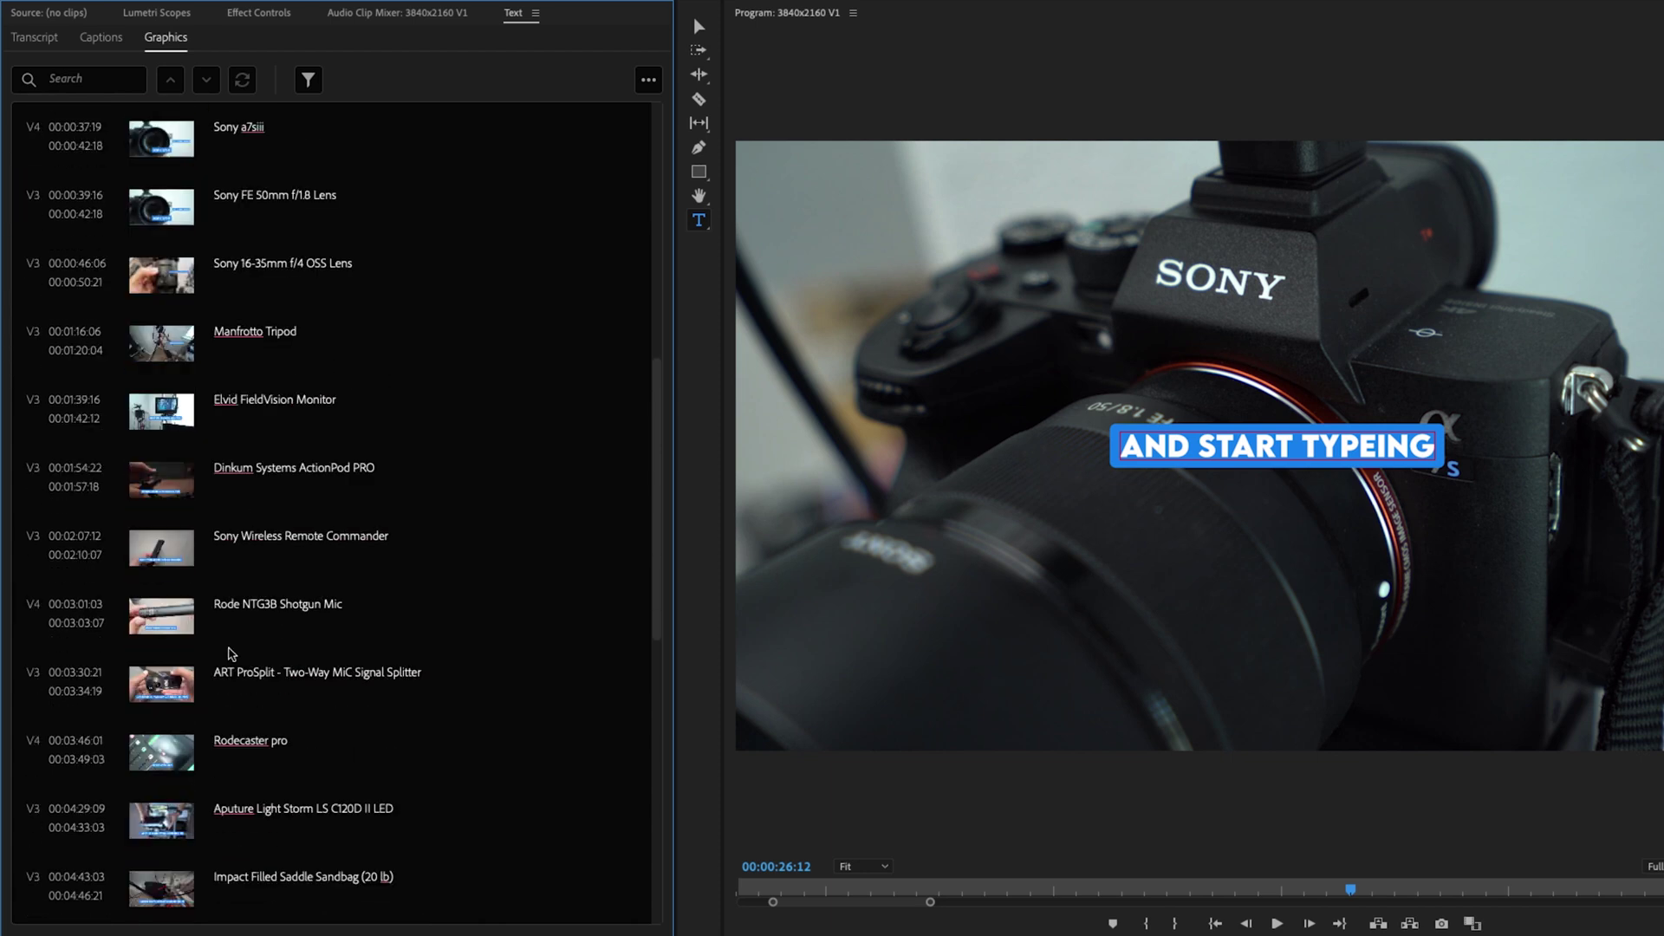
{"action": "scroll", "coordinate": [247, 806], "scroll_direction": "down", "scroll_amount": 4}
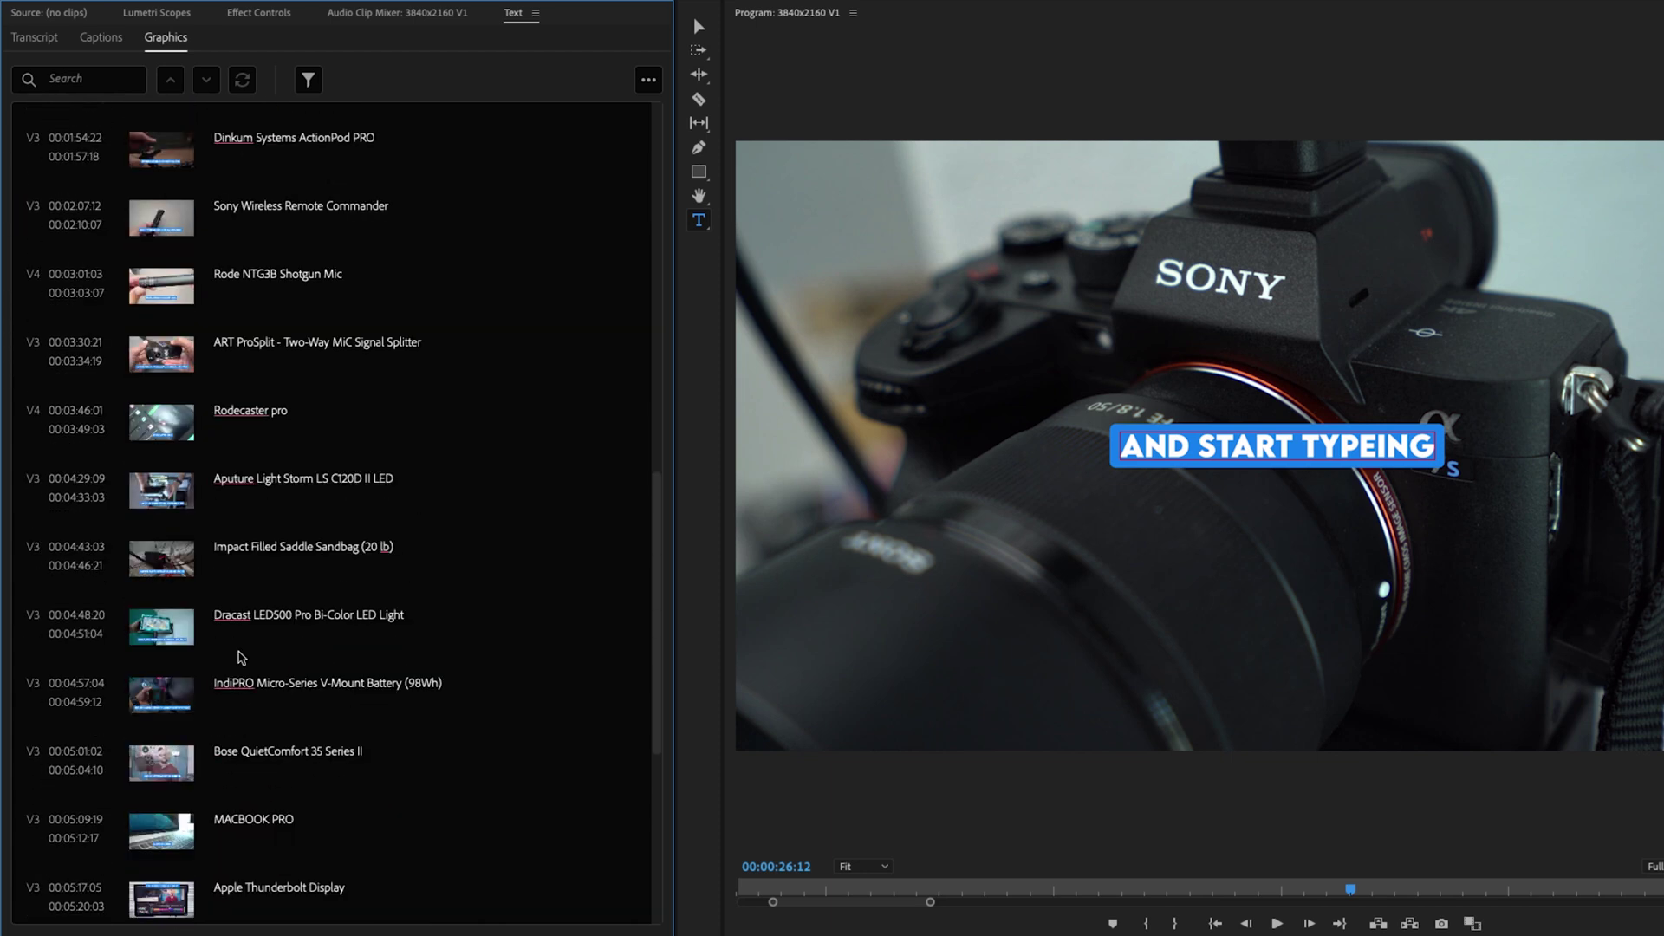
{"action": "scroll", "coordinate": [239, 685], "scroll_direction": "up", "scroll_amount": 2}
{"action": "scroll", "coordinate": [237, 599], "scroll_direction": "up", "scroll_amount": 3}
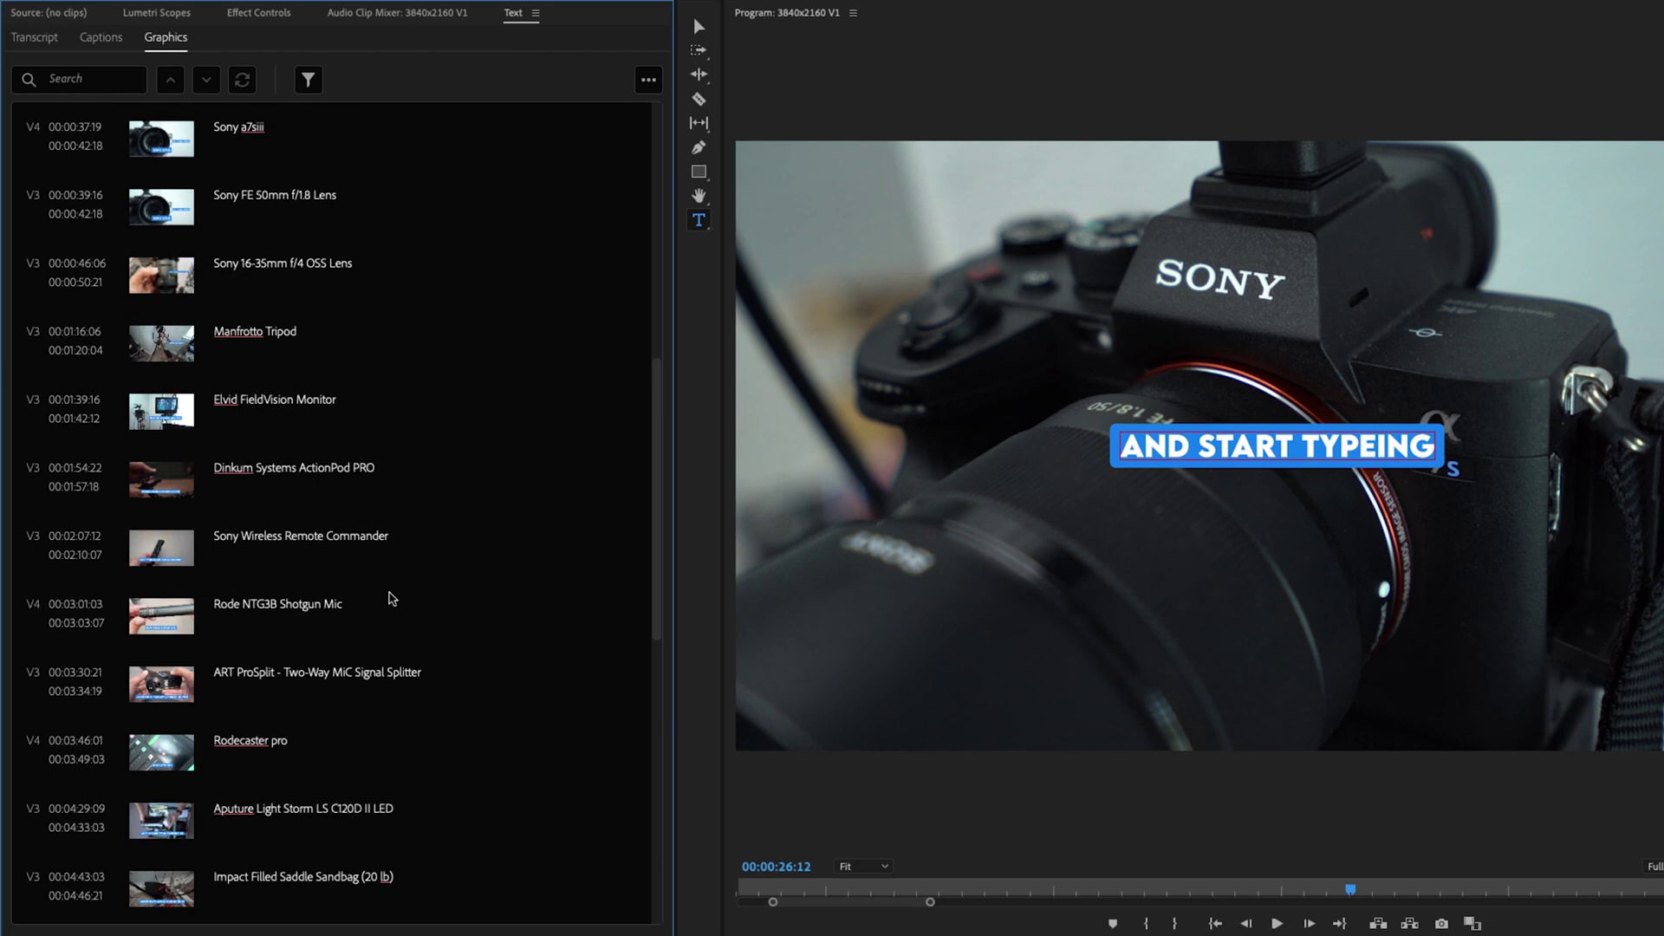
{"action": "scroll", "coordinate": [278, 423], "scroll_direction": "up", "scroll_amount": 6}
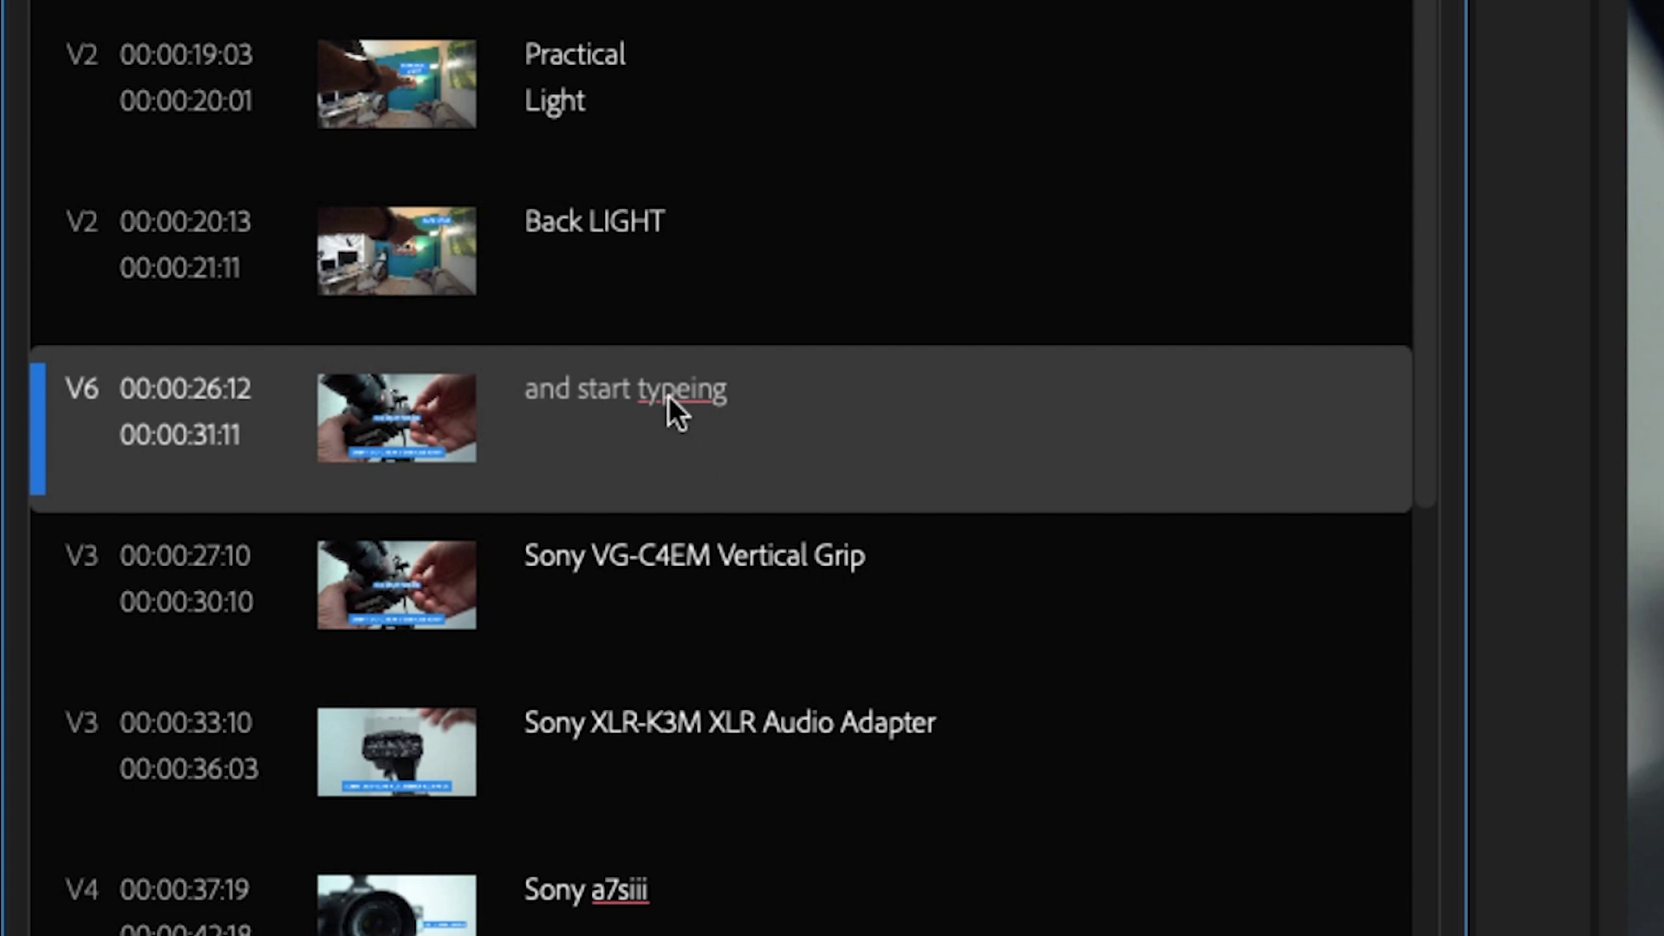
Step: Edit the title directly to delete the extra 'e' from 'typeing'
{"action": "double_click", "coordinate": [669, 398]}
{"action": "left_click", "coordinate": [716, 397]}
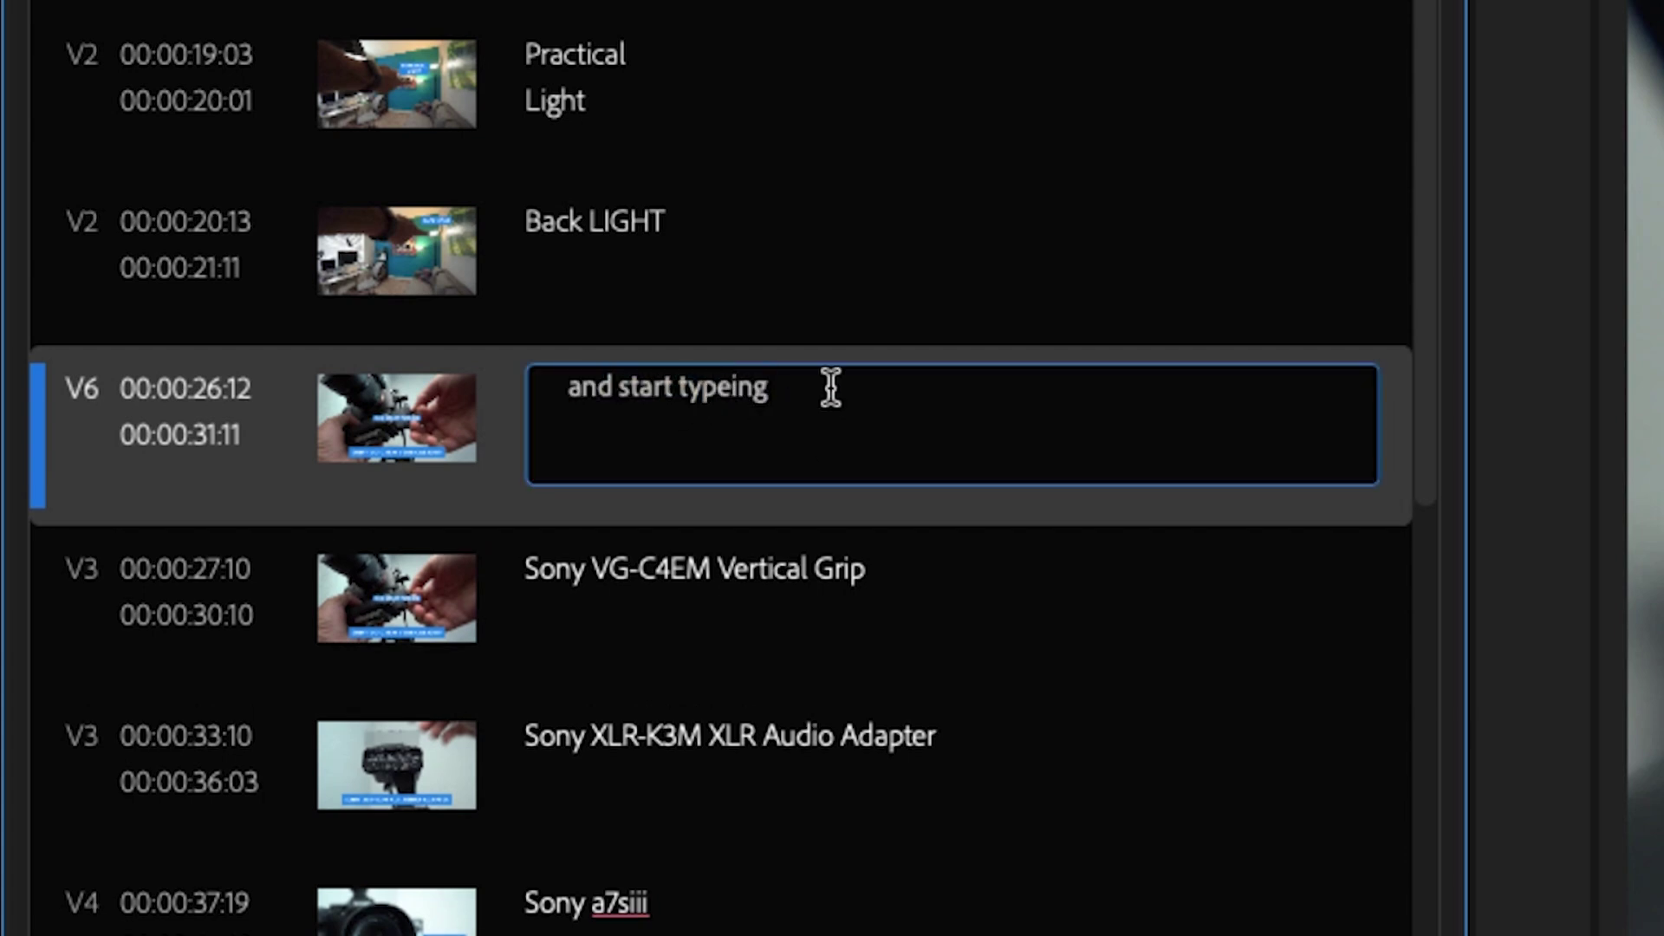
{"action": "key", "text": "Delete"}
{"action": "left_click", "coordinate": [865, 614]}
Step: Undo that edit and correct 'typeing' to 'typing' using the spelling suggestion
{"action": "scroll", "coordinate": [701, 444], "scroll_direction": "up", "scroll_amount": 2}
{"action": "scroll", "coordinate": [767, 487], "scroll_direction": "down", "scroll_amount": 4}
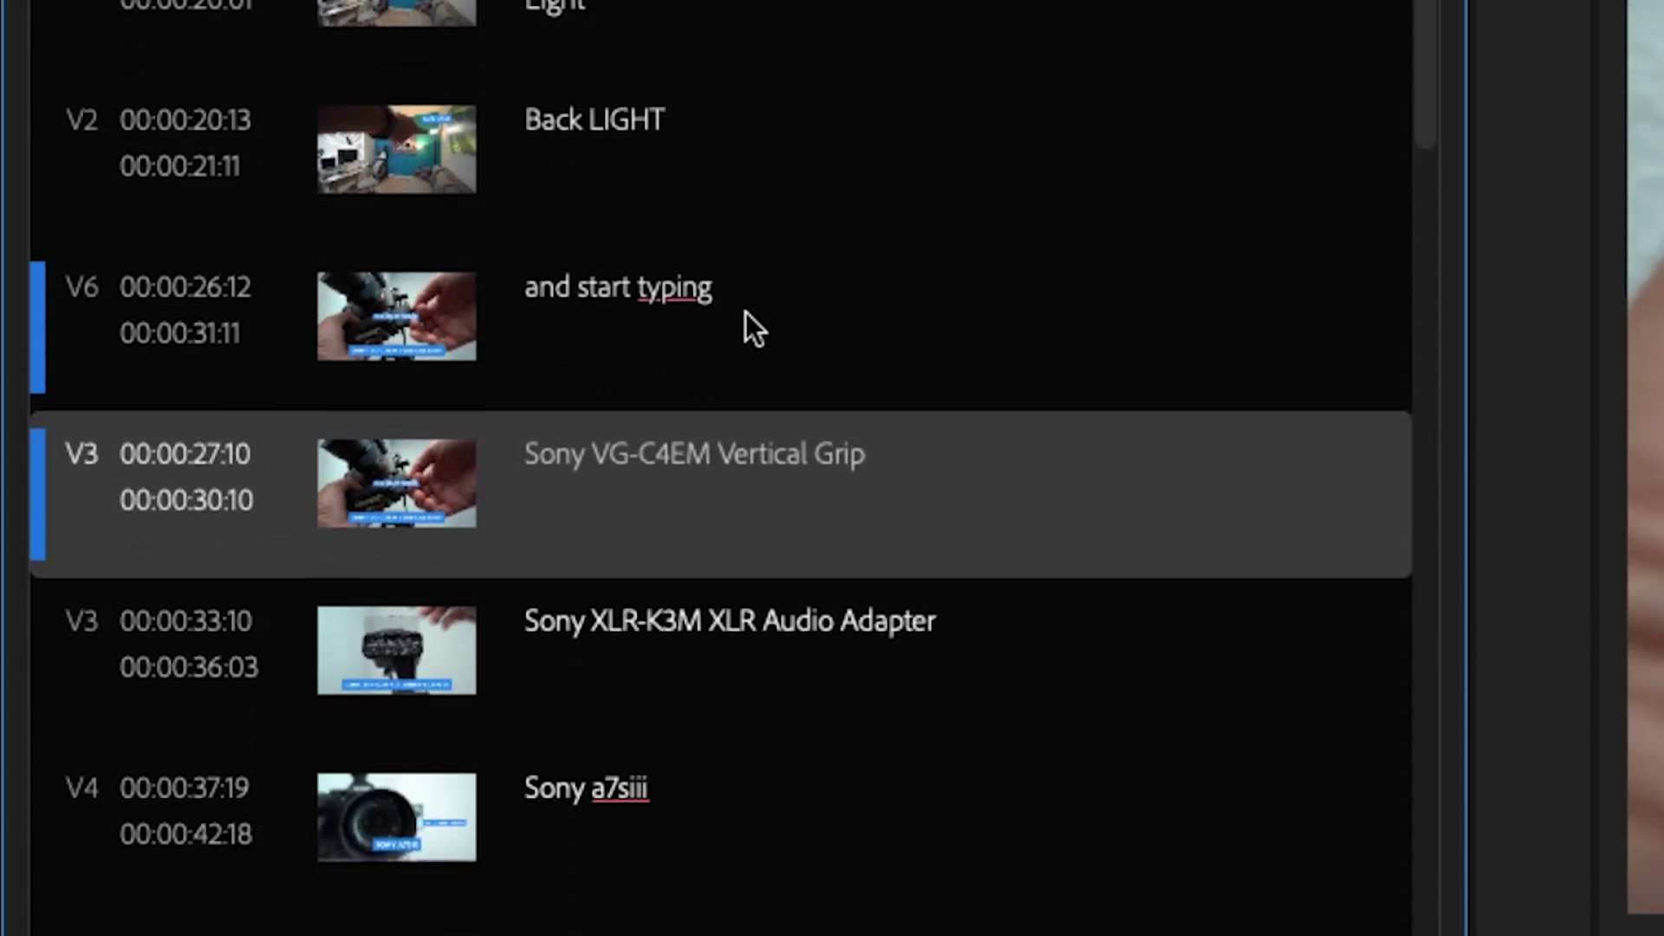
{"action": "key", "text": "ctrl+z"}
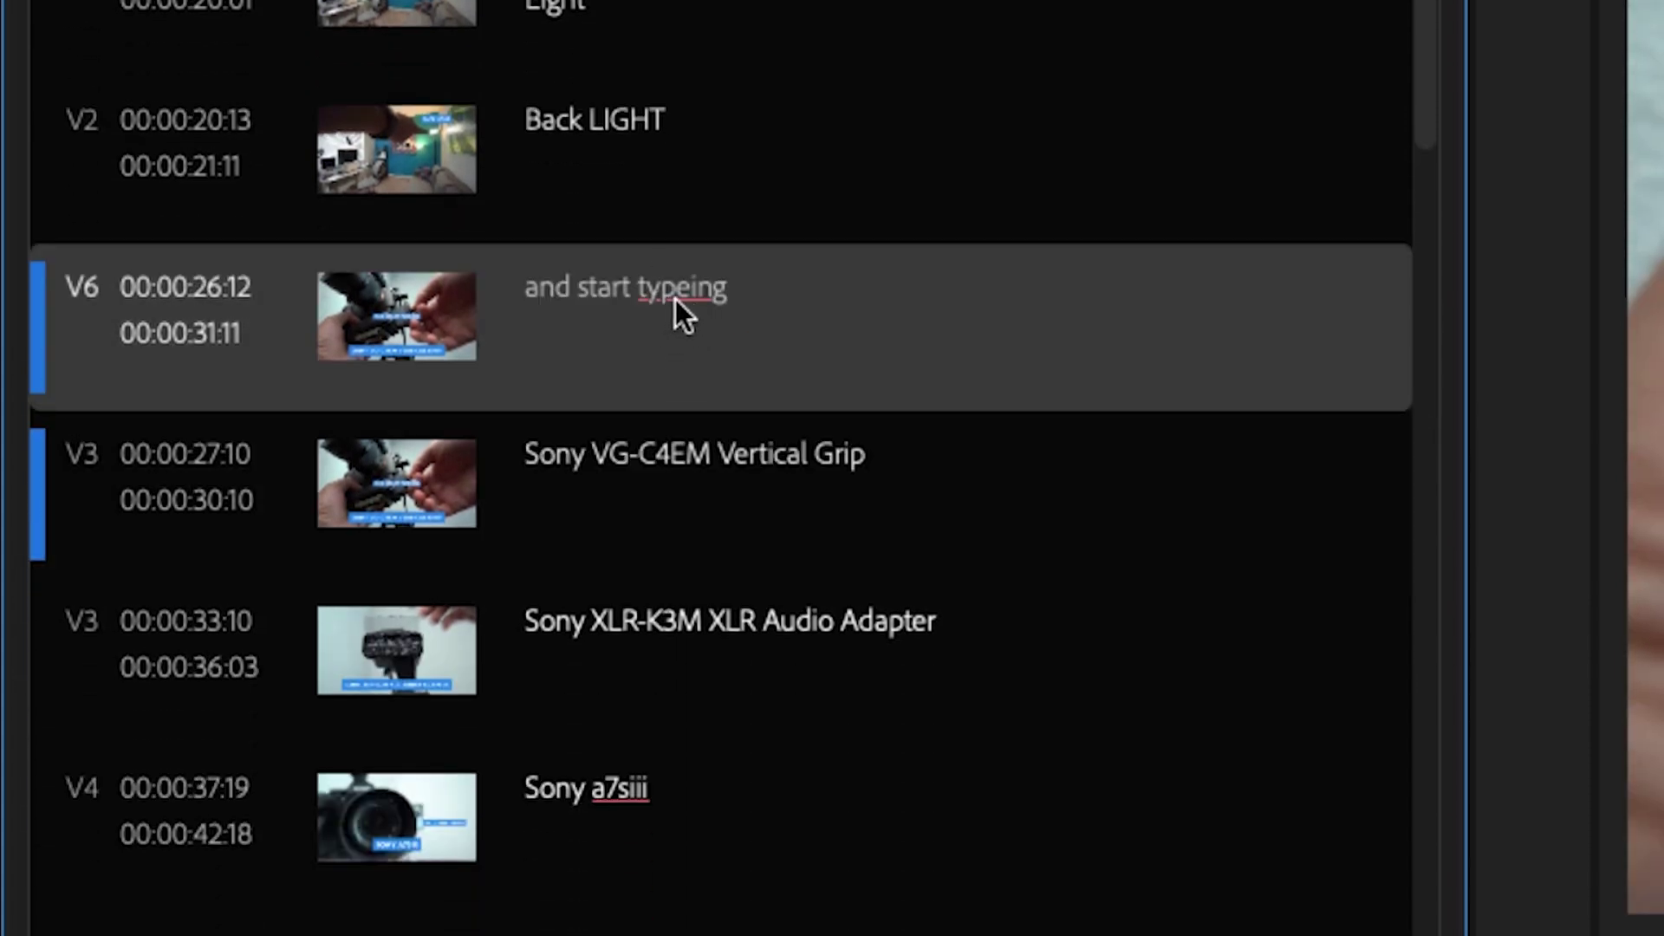
{"action": "right_click", "coordinate": [684, 295]}
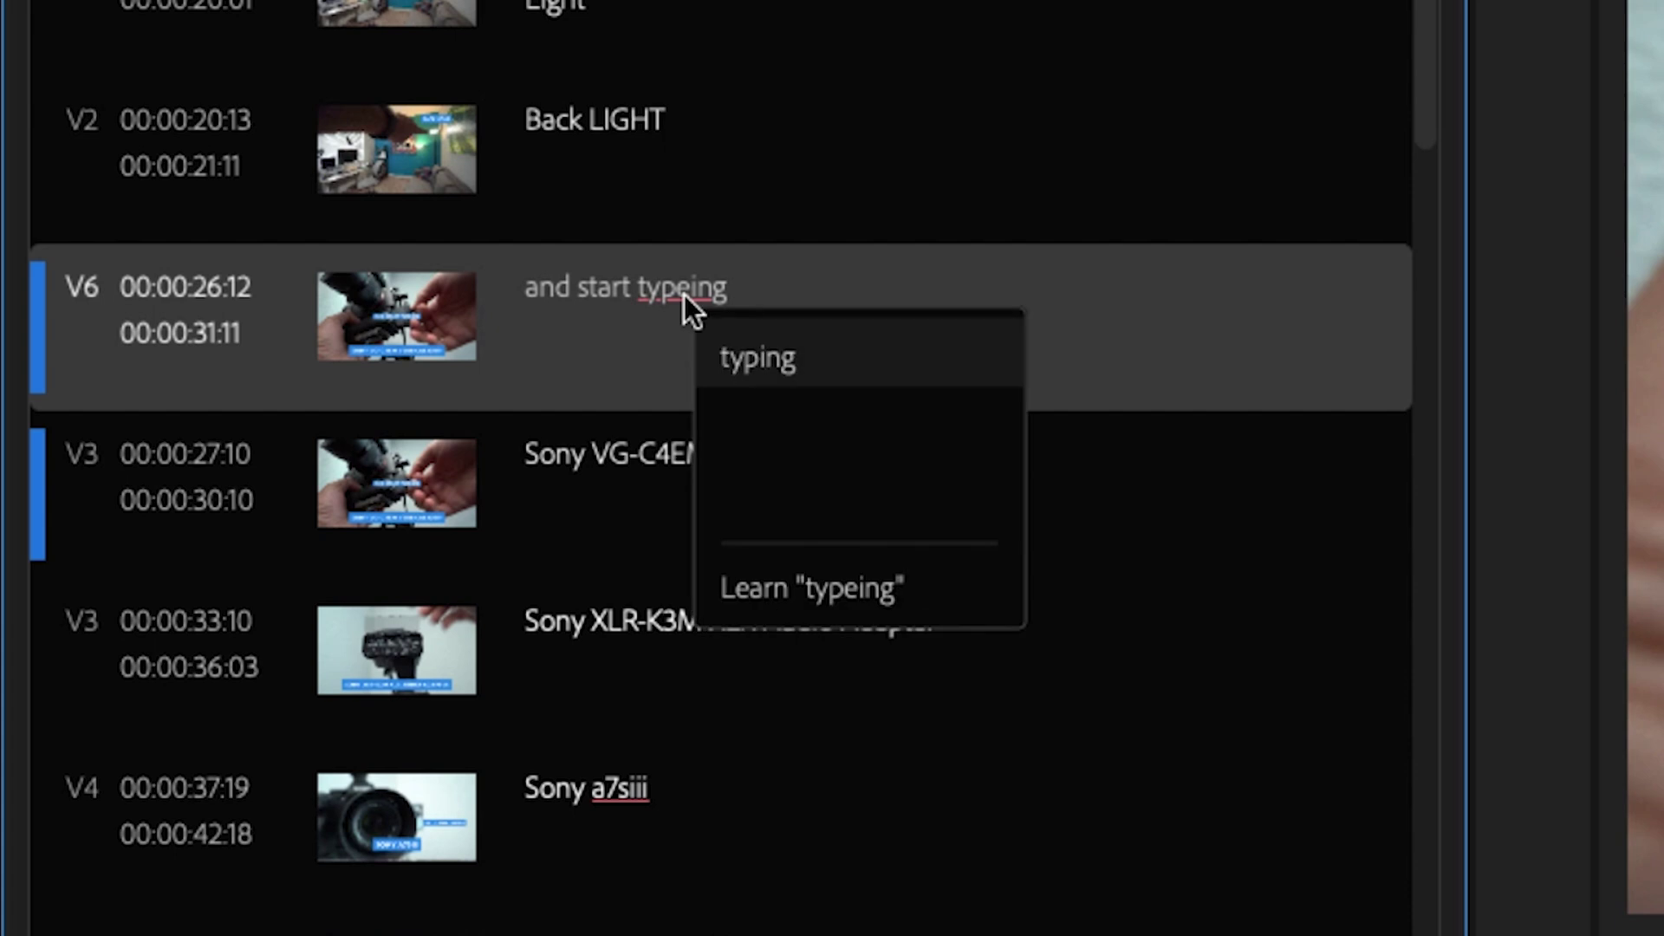
{"action": "left_click", "coordinate": [776, 377]}
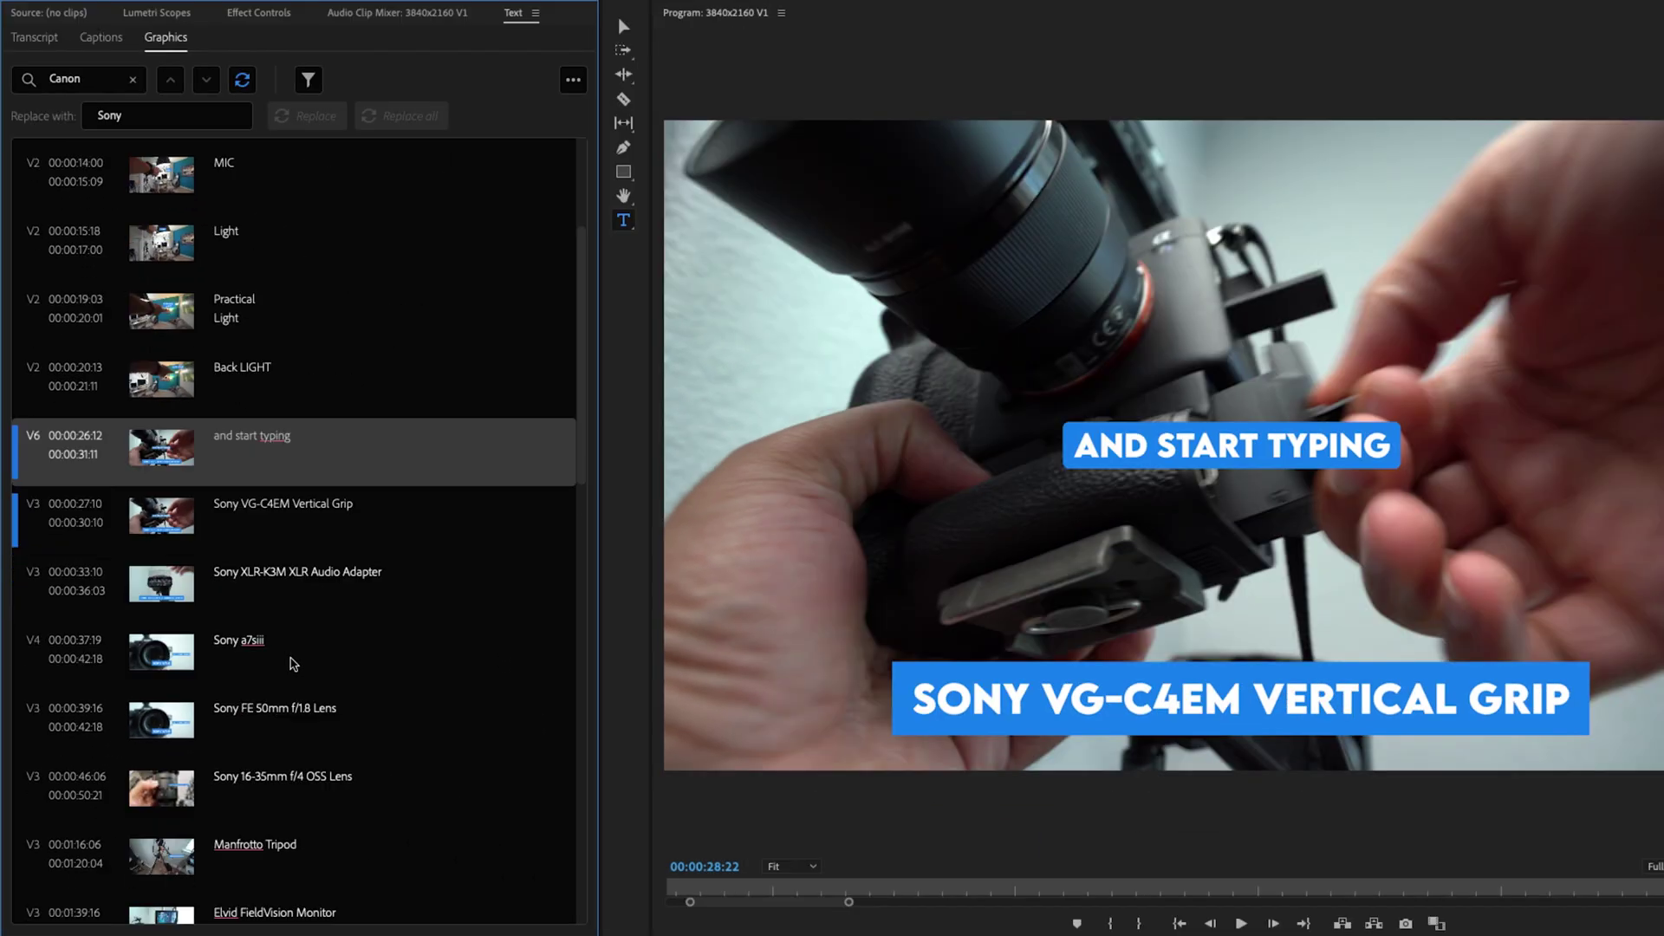
Step: Check the spelling suggestions for 'Dinkum' and leave it unchanged
{"action": "scroll", "coordinate": [293, 664], "scroll_direction": "down", "scroll_amount": 1}
{"action": "scroll", "coordinate": [293, 664], "scroll_direction": "down", "scroll_amount": 1}
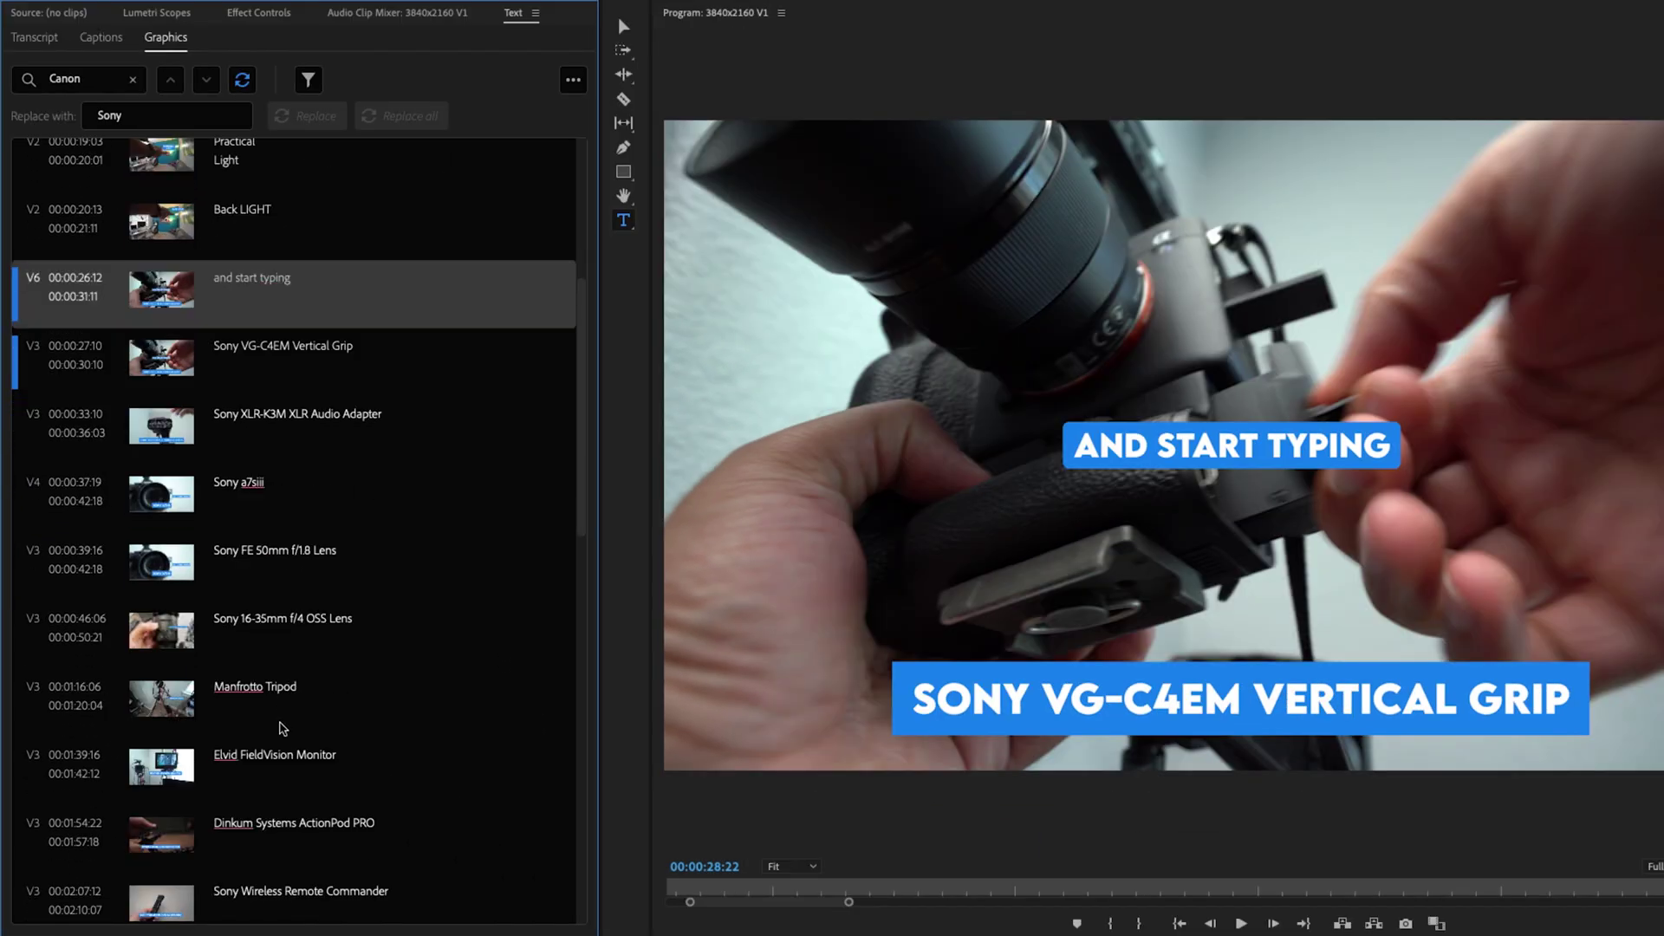
{"action": "scroll", "coordinate": [283, 728], "scroll_direction": "down", "scroll_amount": 2}
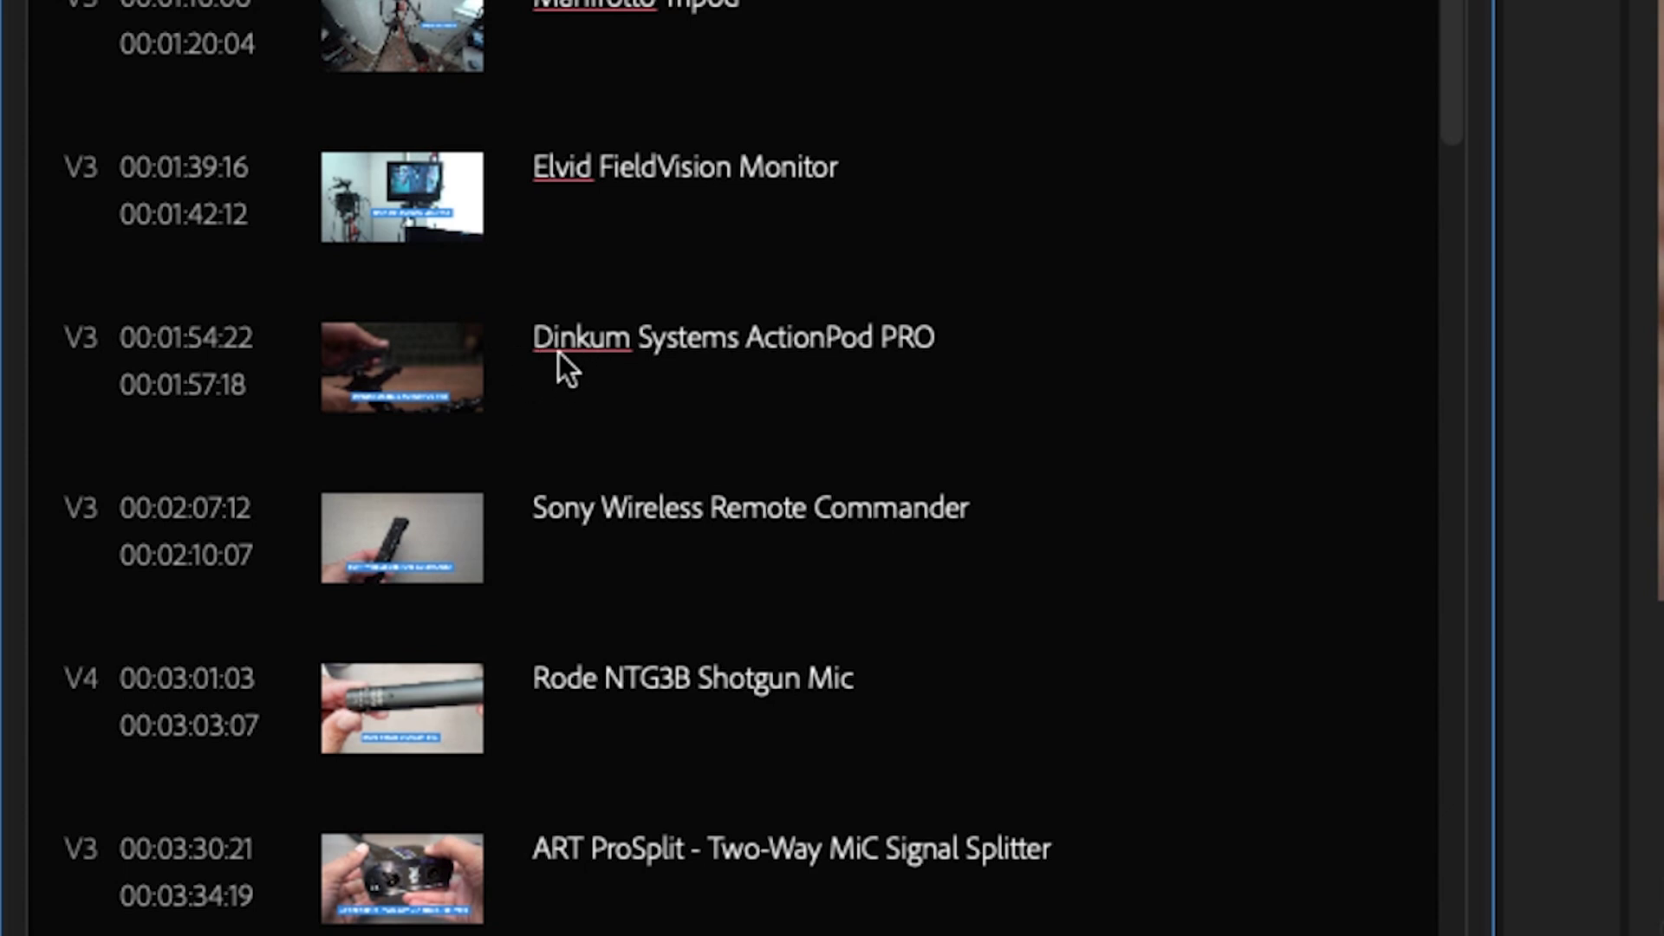
{"action": "right_click", "coordinate": [595, 352]}
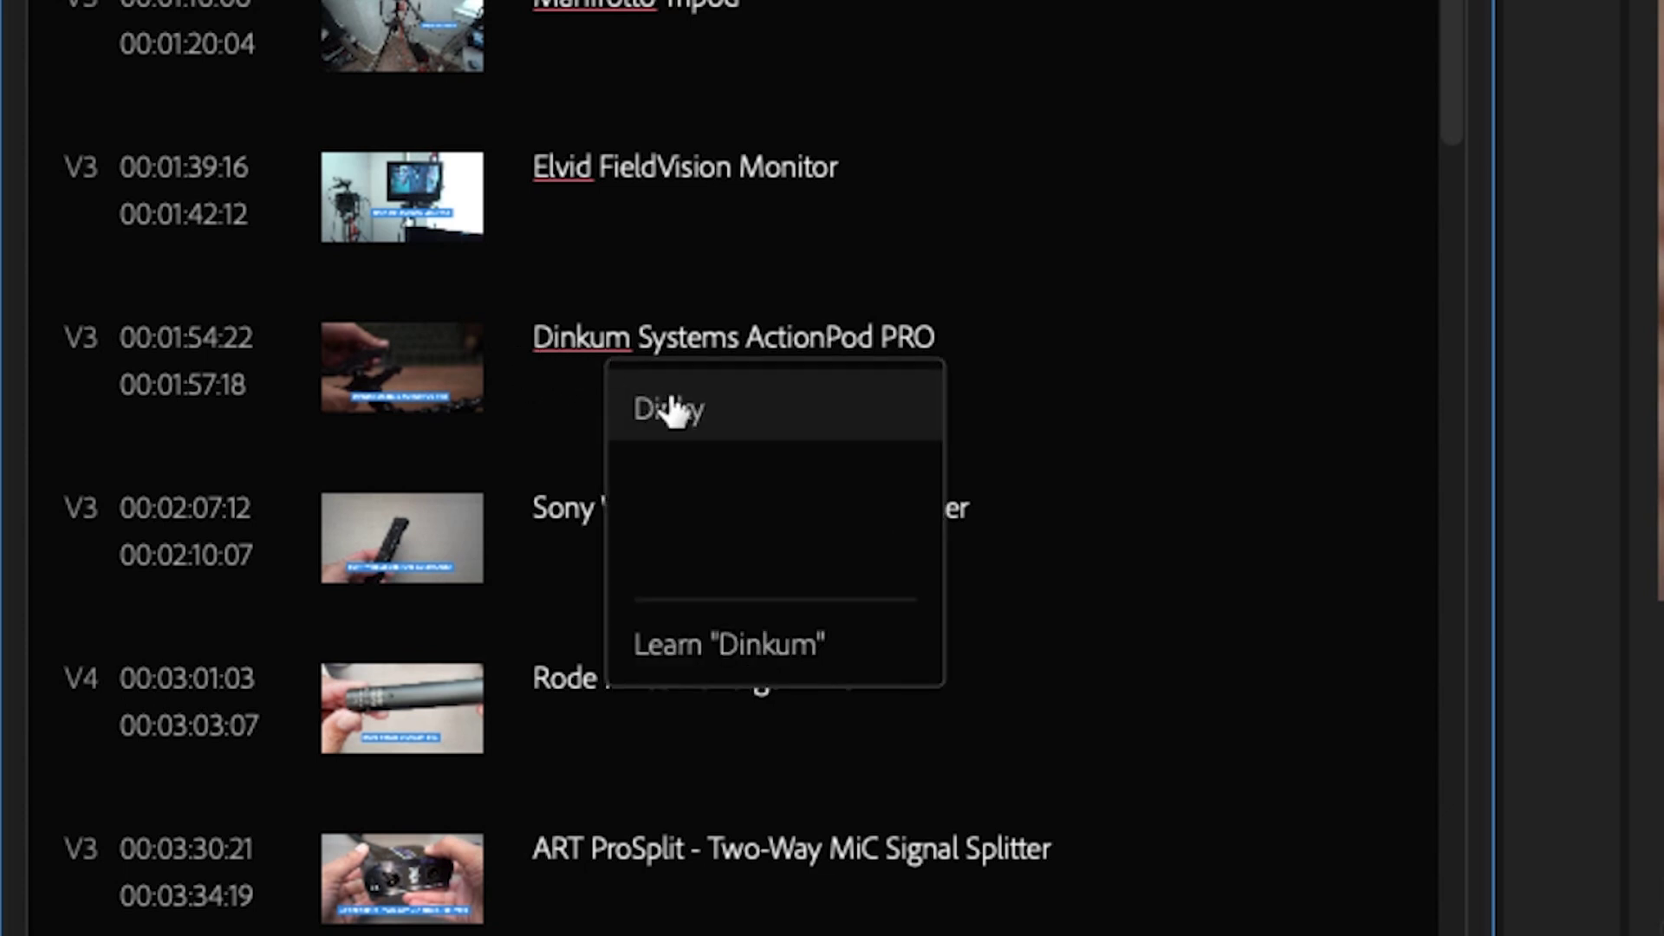
{"action": "left_click", "coordinate": [569, 178]}
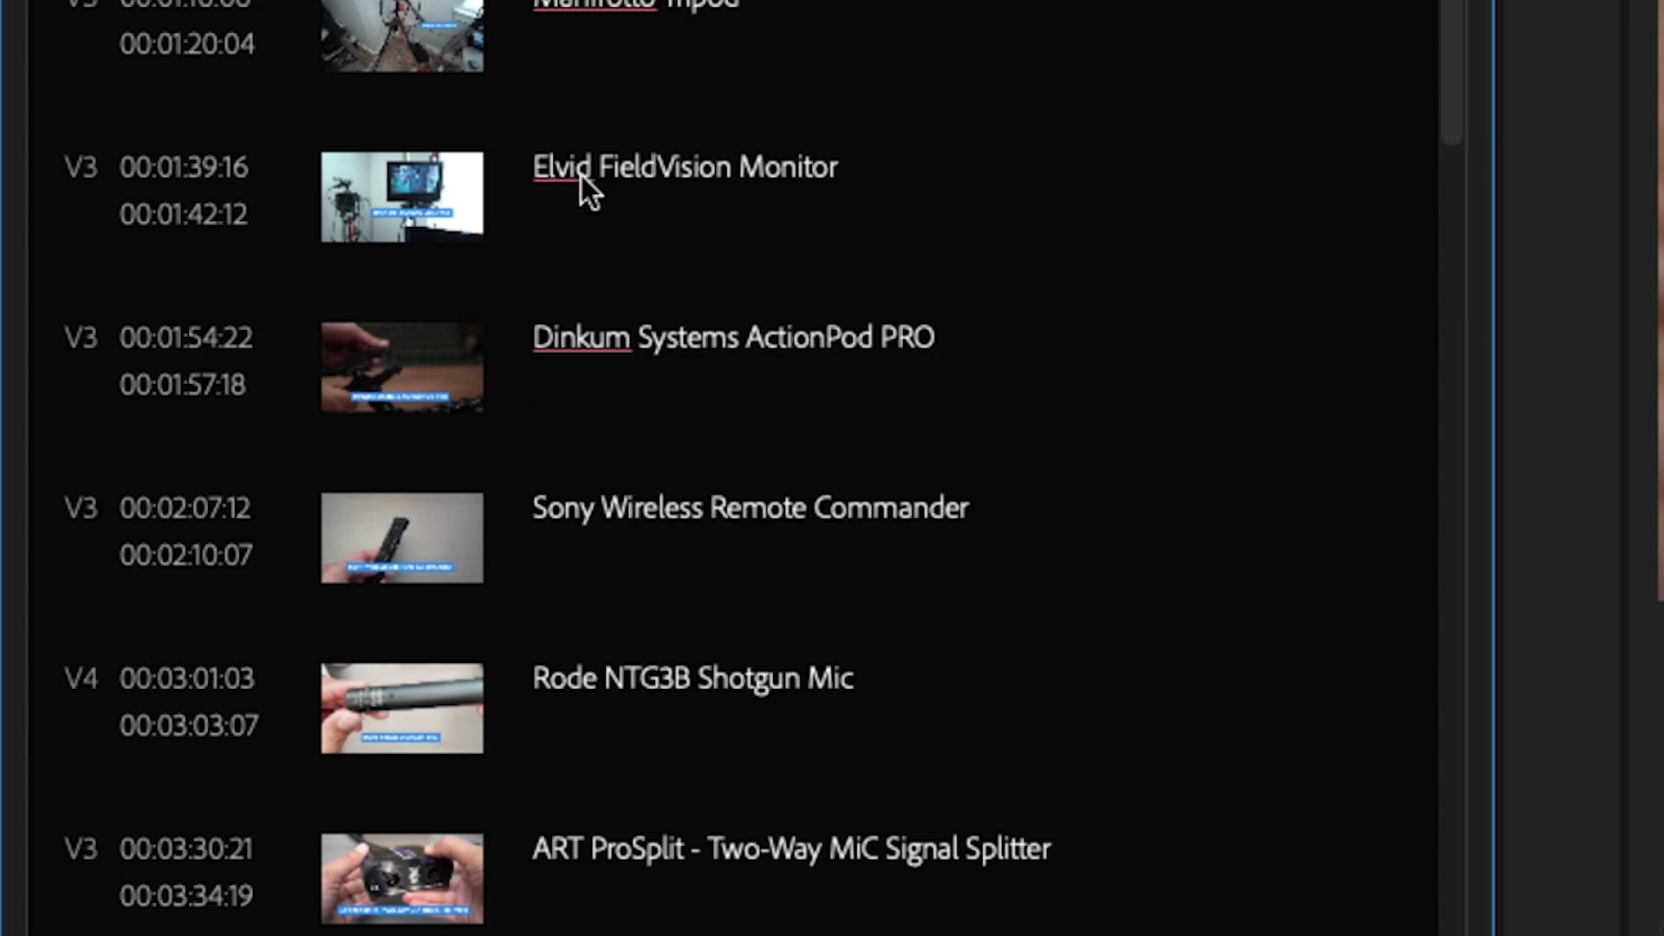
Step: Add 'Elvid' to the dictionary with Learn "Elvid"
{"action": "right_click", "coordinate": [581, 177]}
{"action": "scroll", "coordinate": [683, 373], "scroll_direction": "down", "scroll_amount": 2}
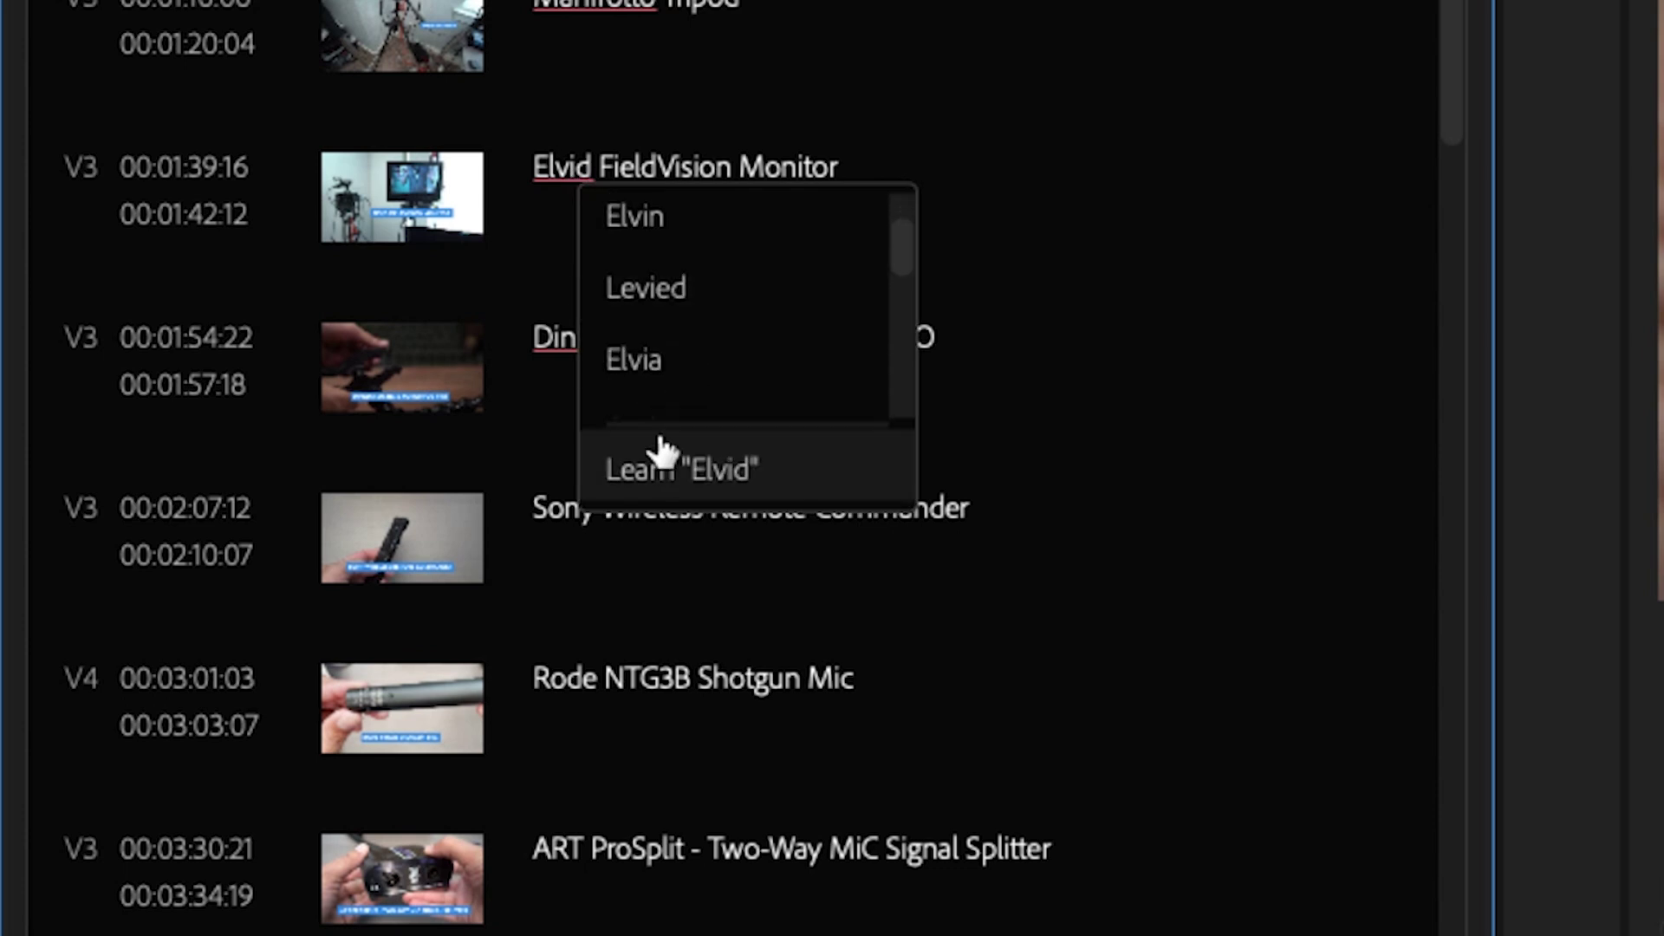
{"action": "scroll", "coordinate": [650, 256], "scroll_direction": "down", "scroll_amount": 1}
{"action": "scroll", "coordinate": [653, 283], "scroll_direction": "up", "scroll_amount": 2}
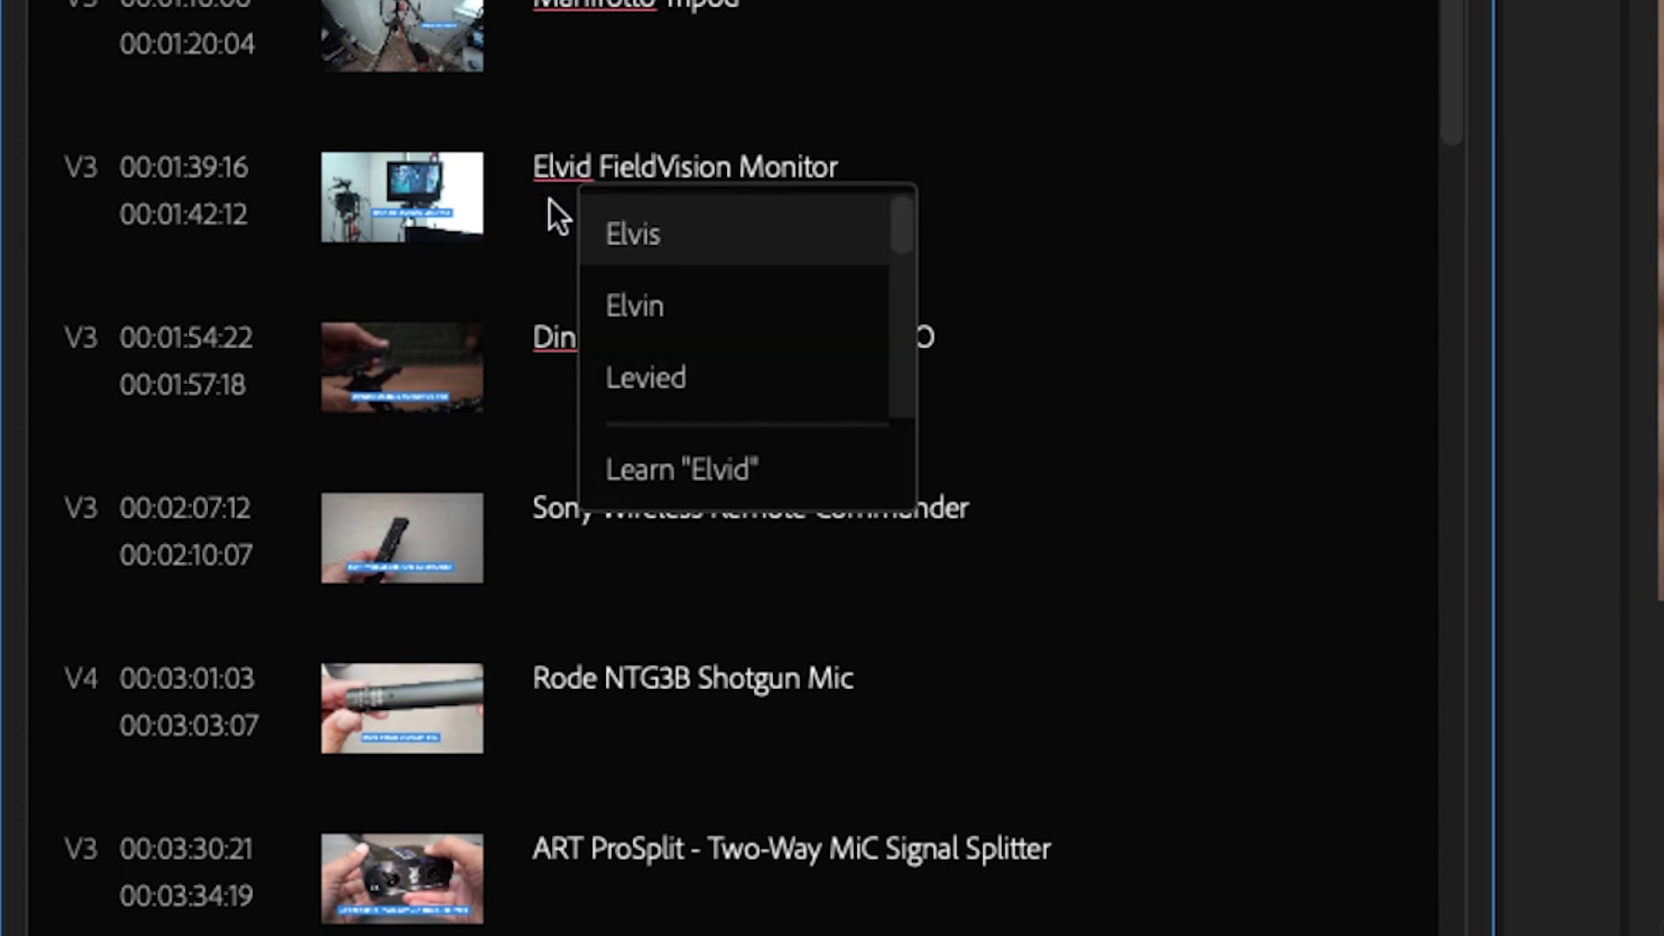
{"action": "scroll", "coordinate": [673, 346], "scroll_direction": "down", "scroll_amount": 3}
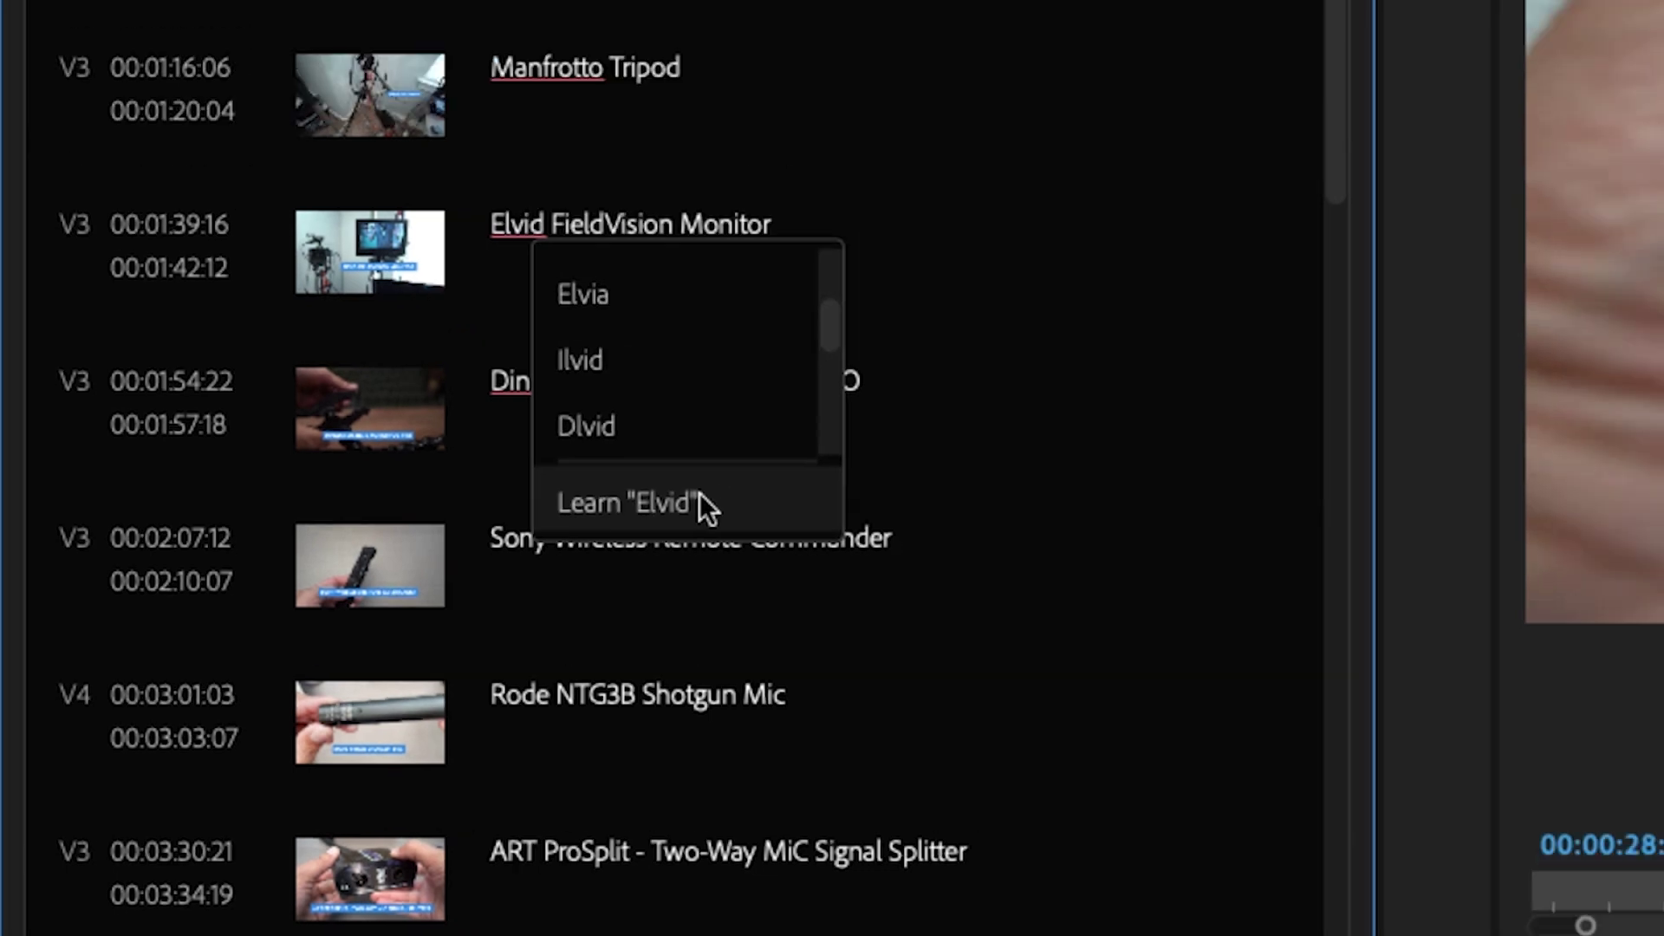
{"action": "left_click", "coordinate": [756, 469]}
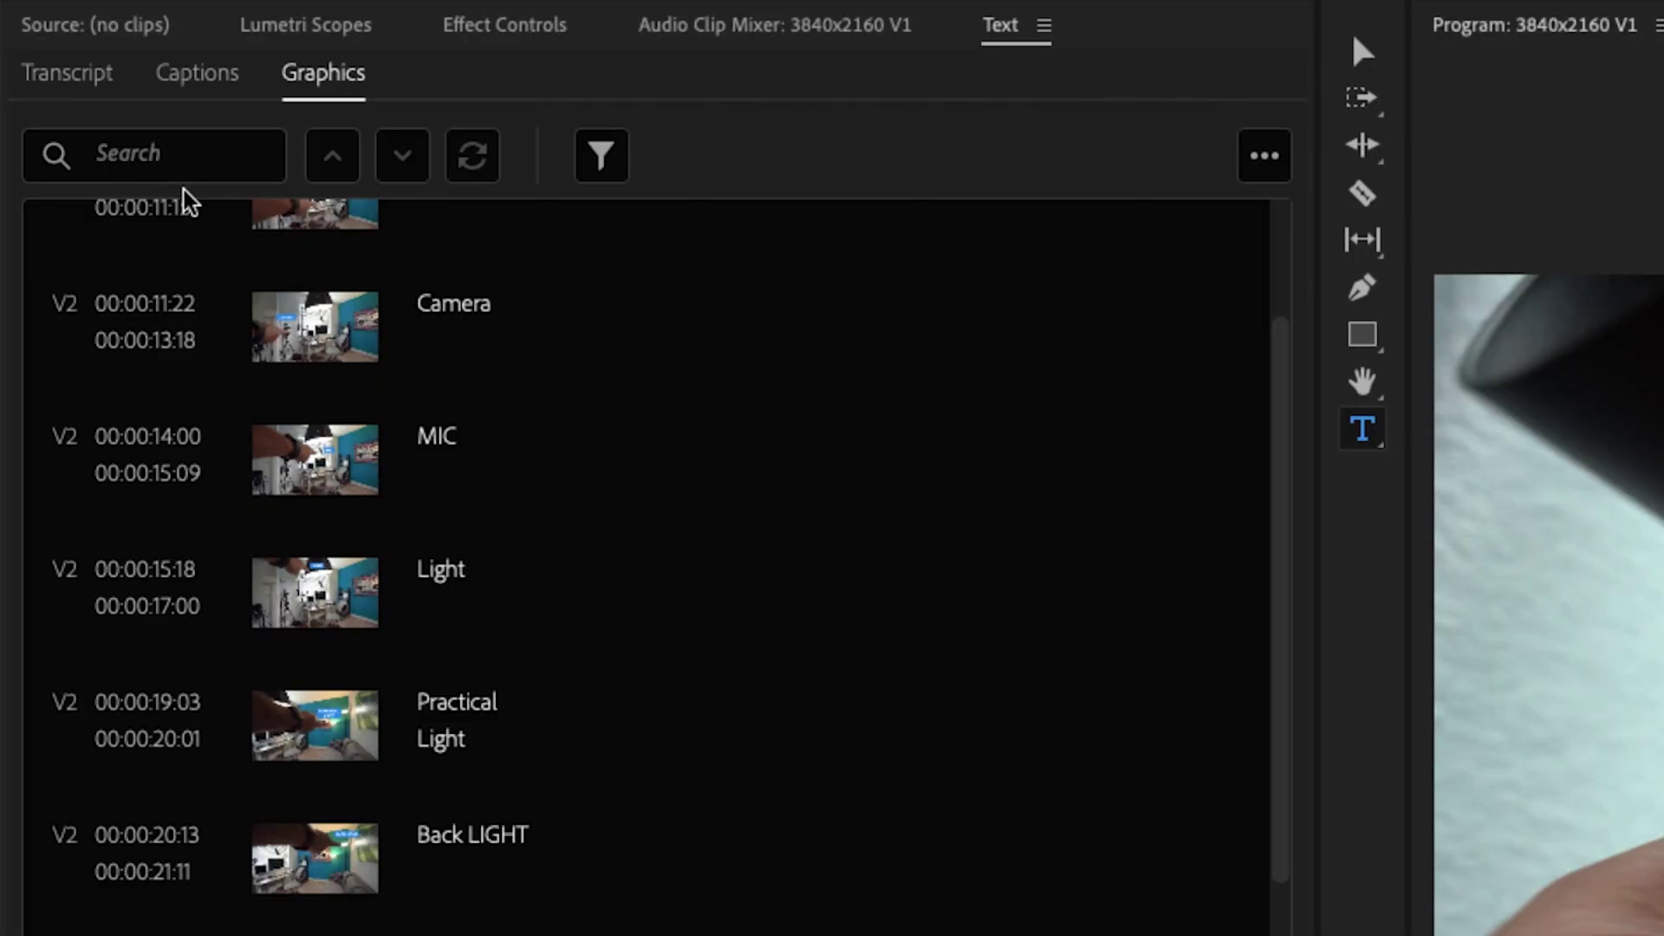
Step: Search the graphics titles for 'Sony'
{"action": "left_click", "coordinate": [145, 159]}
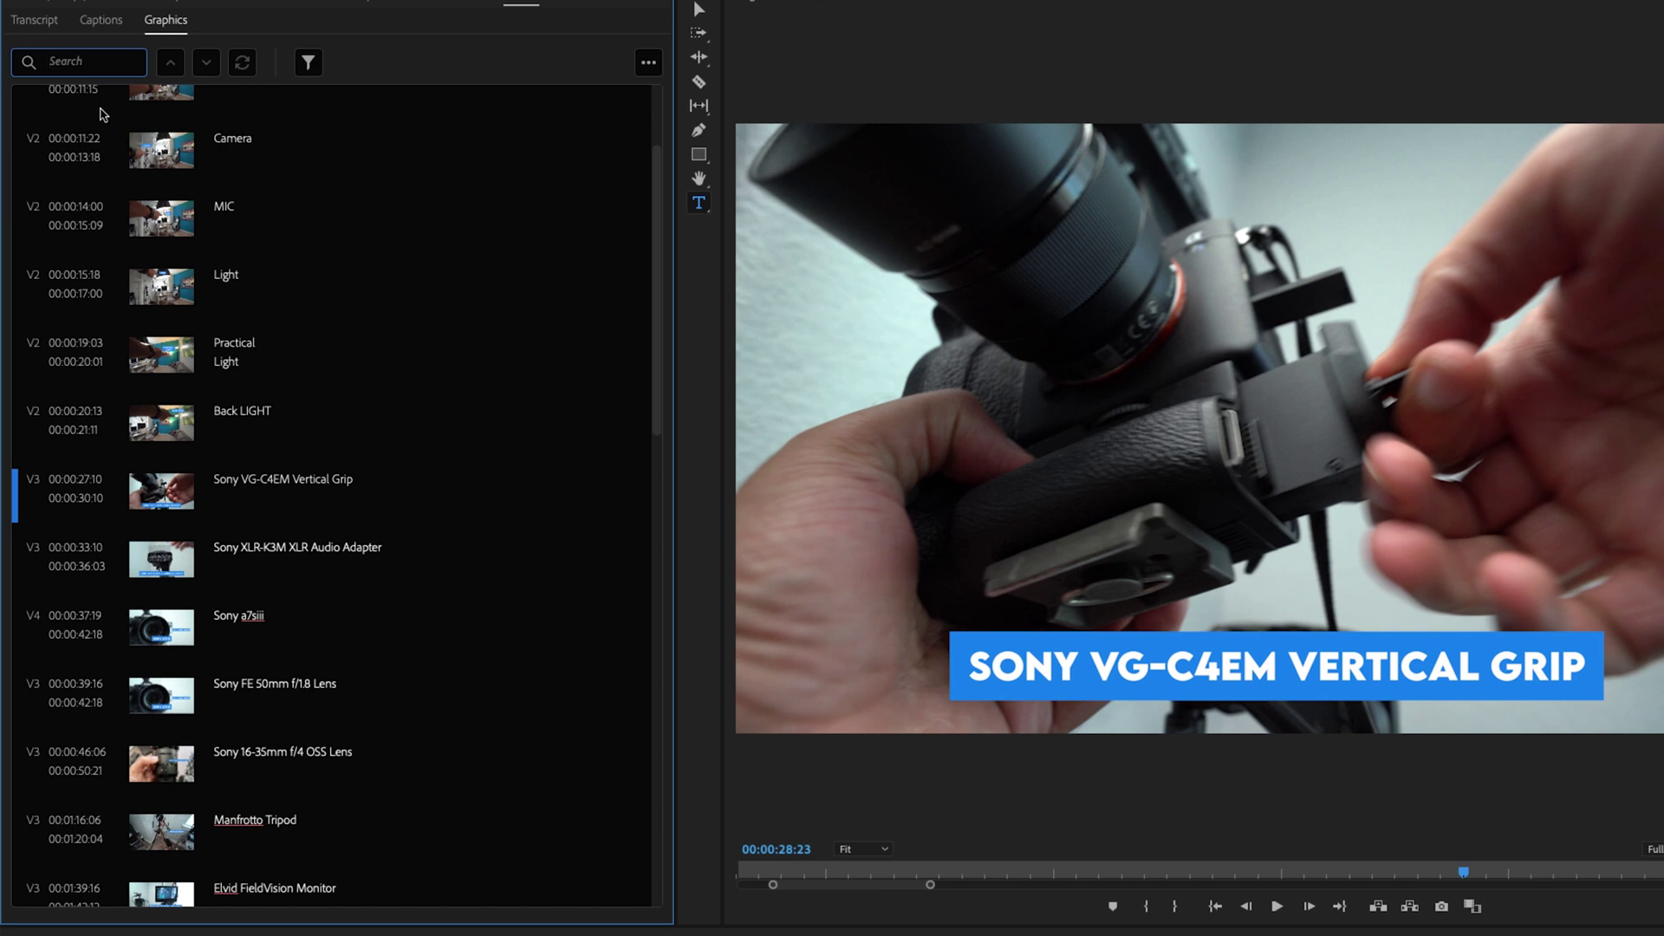
{"action": "type", "text": "Sony"}
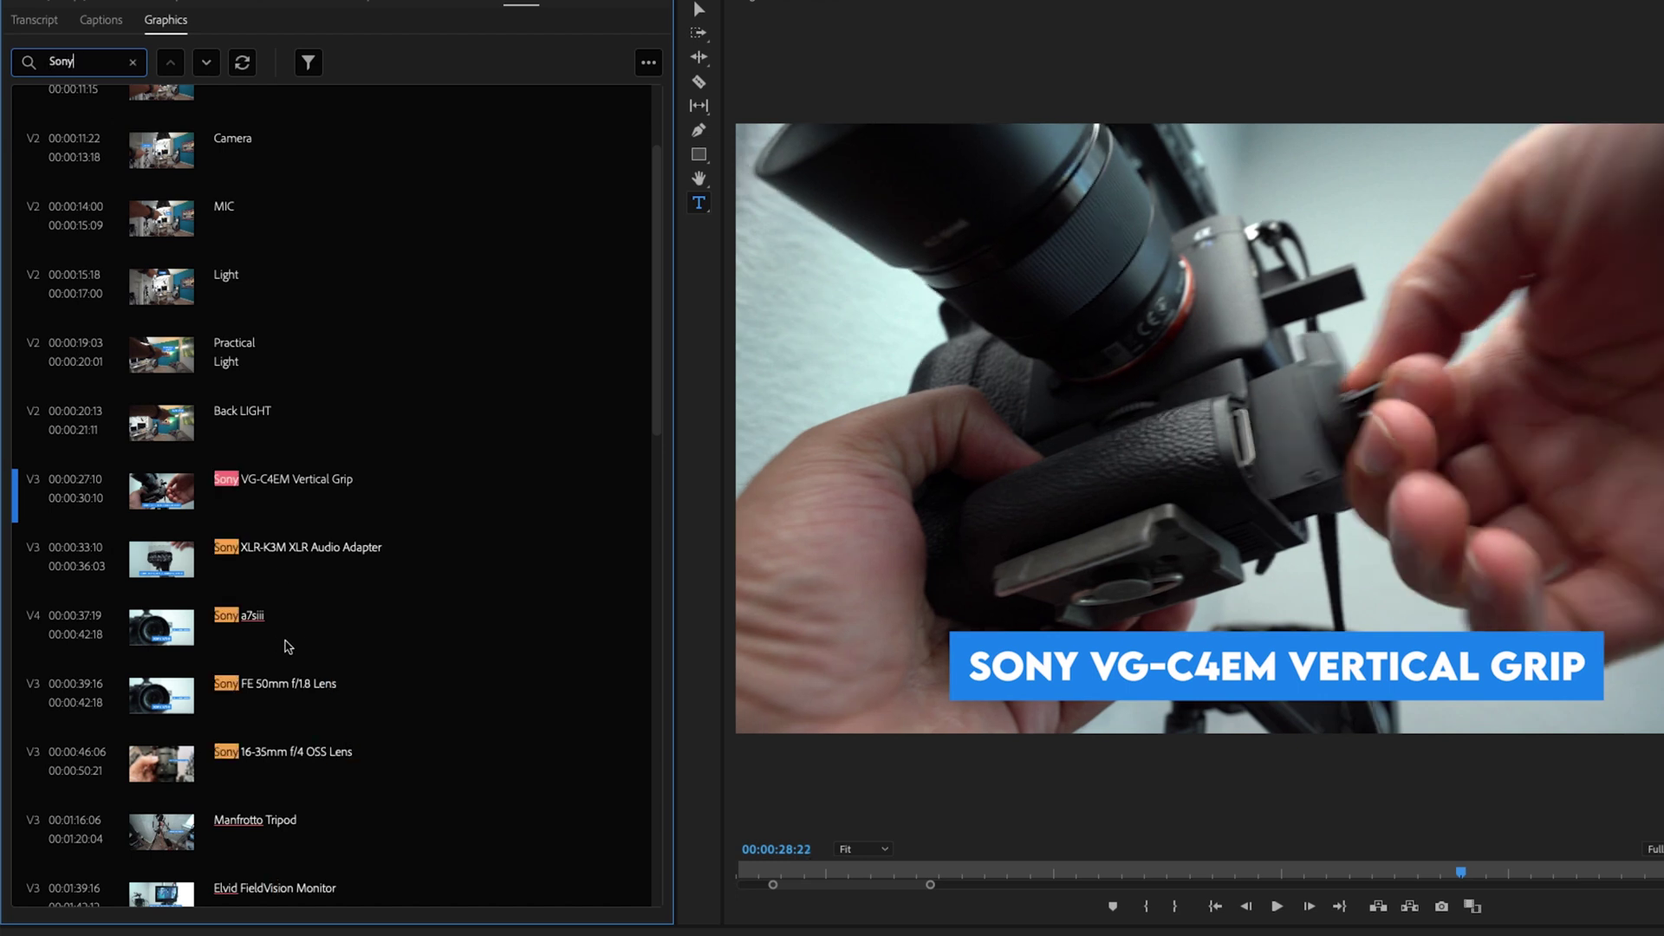
{"action": "scroll", "coordinate": [180, 650], "scroll_direction": "down", "scroll_amount": 3}
{"action": "scroll", "coordinate": [224, 669], "scroll_direction": "up", "scroll_amount": 3}
Step: Step through the Sony matches down to the 16-35mm lens title
{"action": "left_click", "coordinate": [206, 62]}
{"action": "left_click", "coordinate": [206, 63]}
{"action": "left_click", "coordinate": [207, 62]}
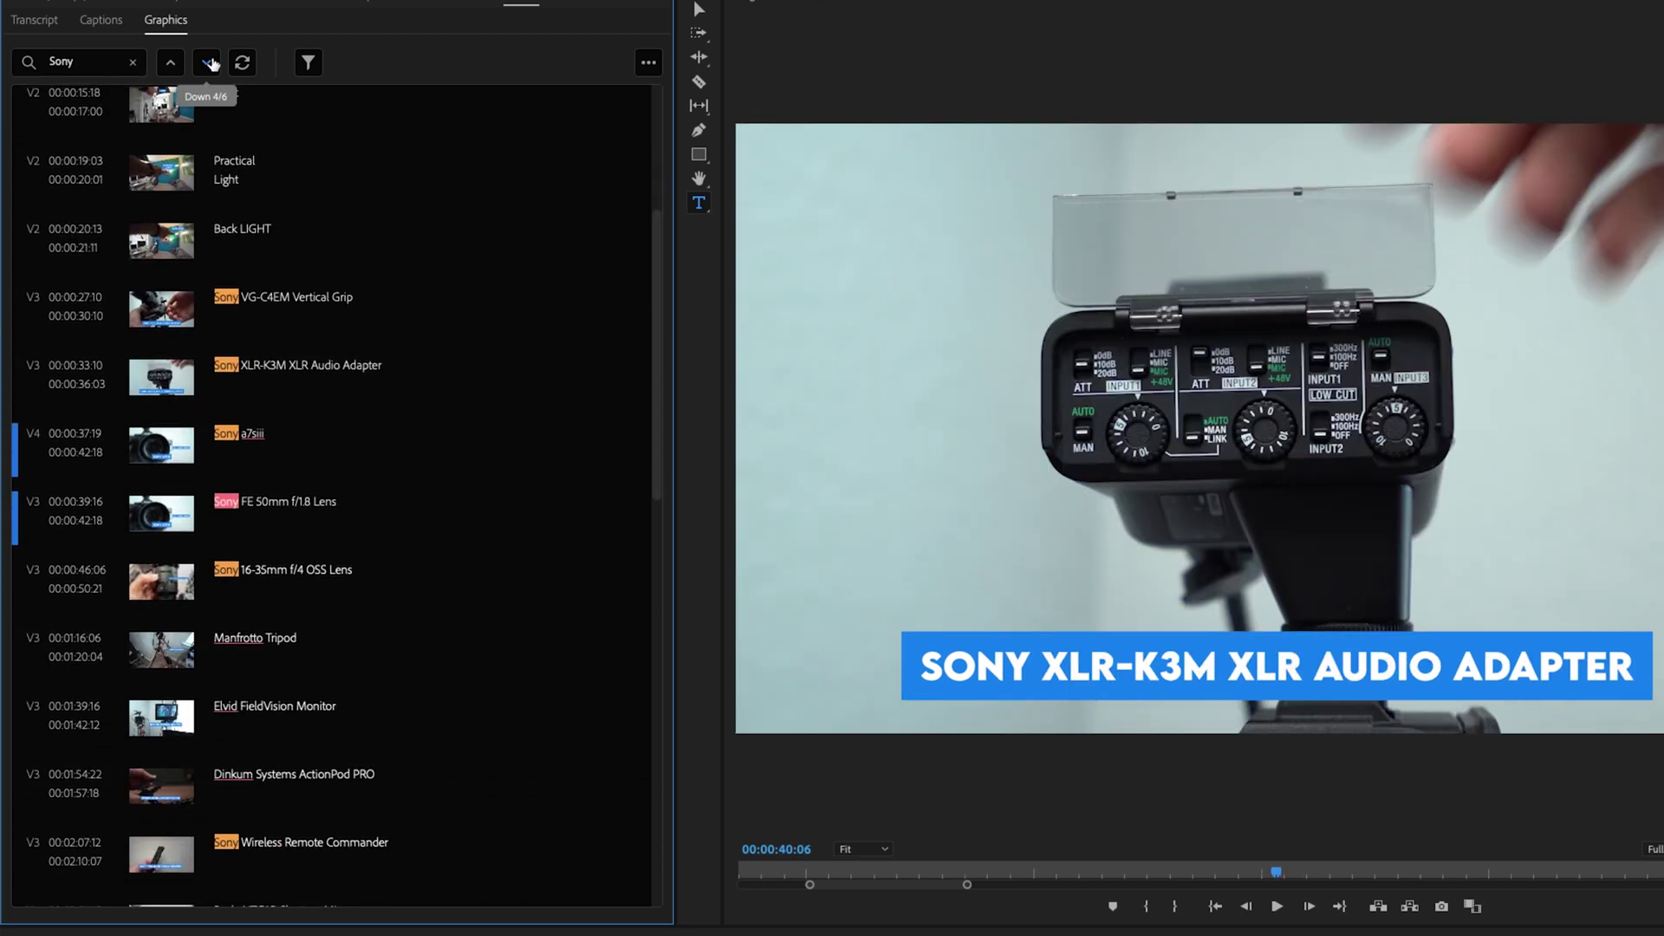
{"action": "left_click", "coordinate": [206, 62]}
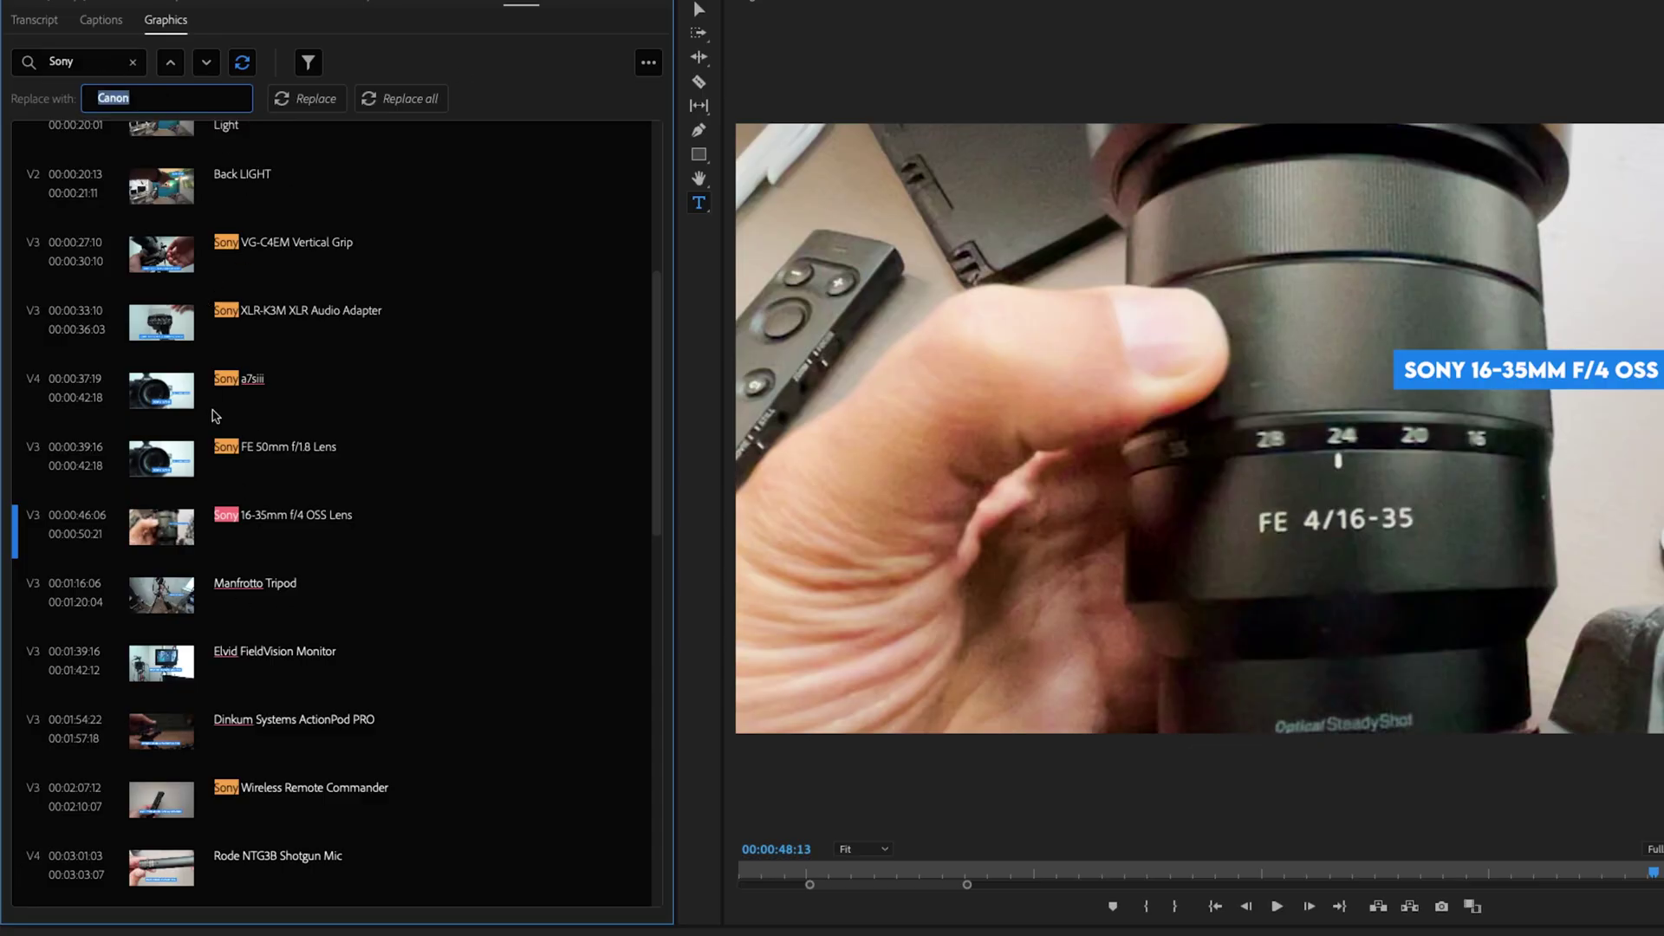
Step: Replace Sony with Canon in the 16-35mm and remote commander titles, then all others; check the Canon A7SIII title
{"action": "left_click", "coordinate": [303, 104]}
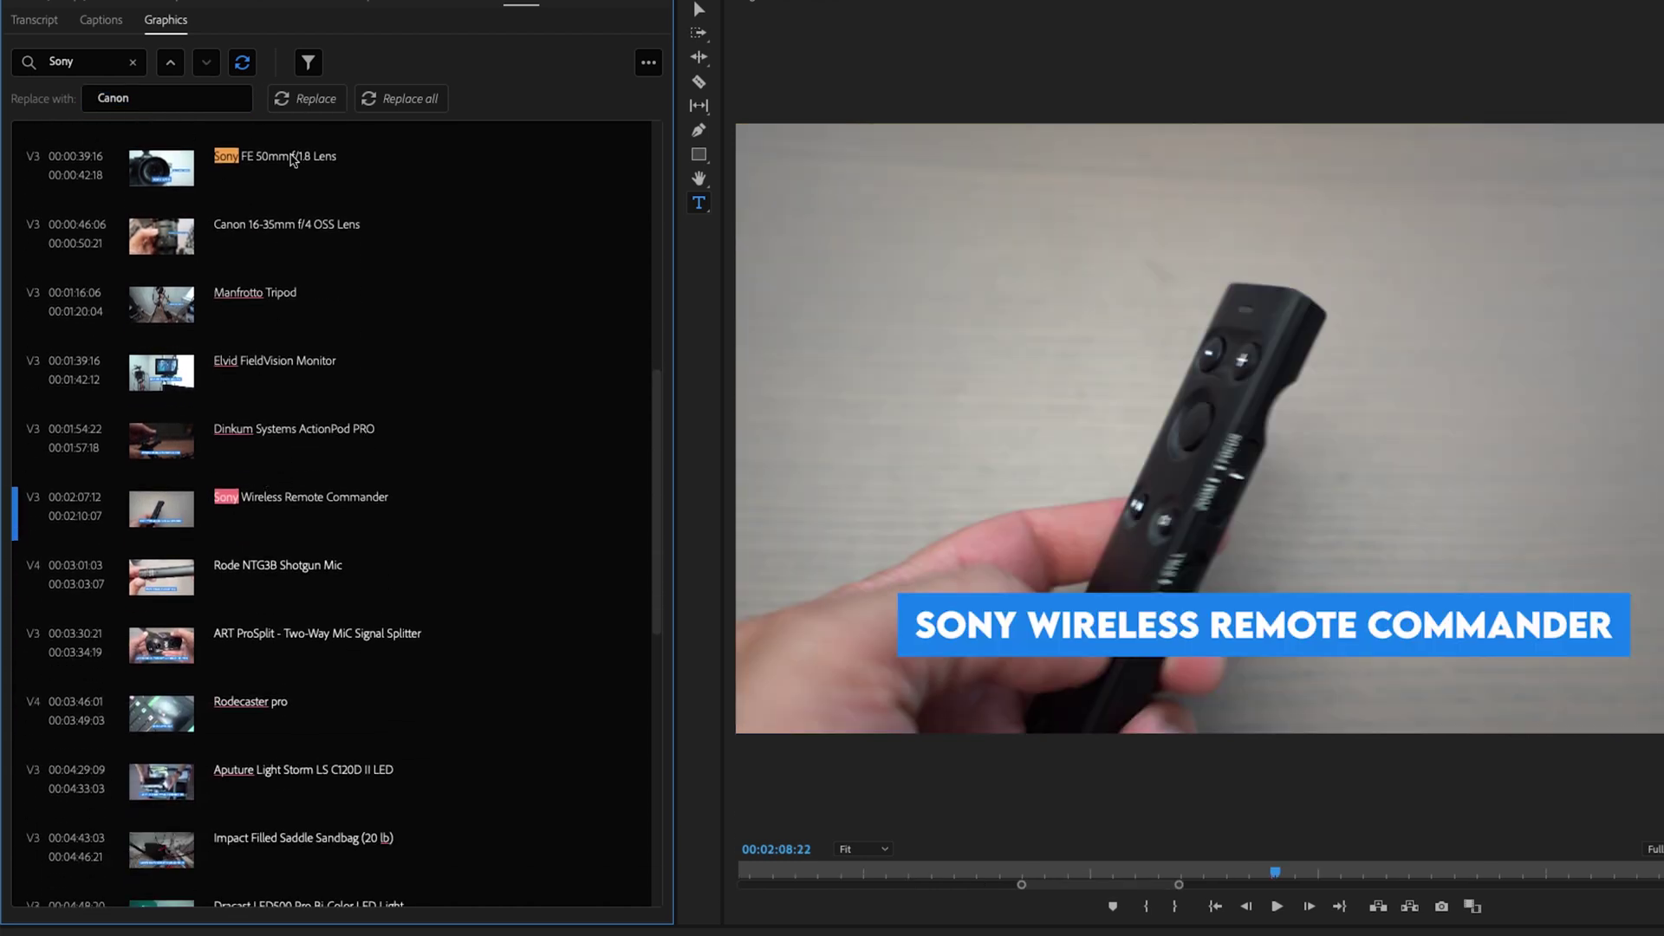
{"action": "left_click", "coordinate": [314, 103]}
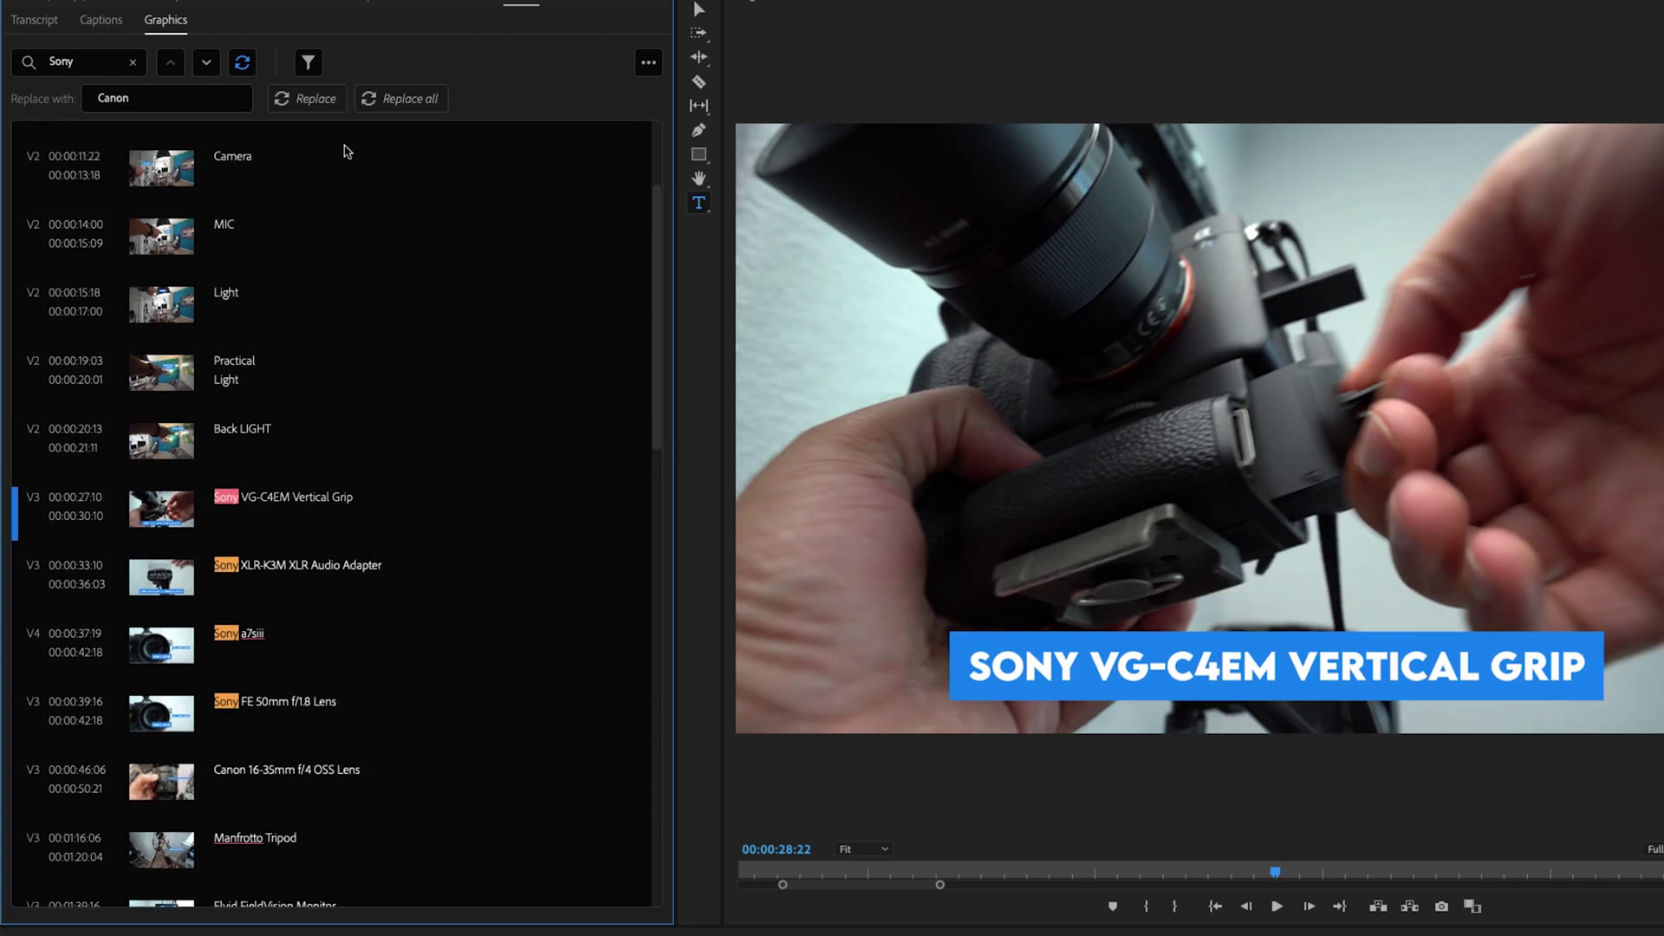
{"action": "left_click", "coordinate": [390, 101]}
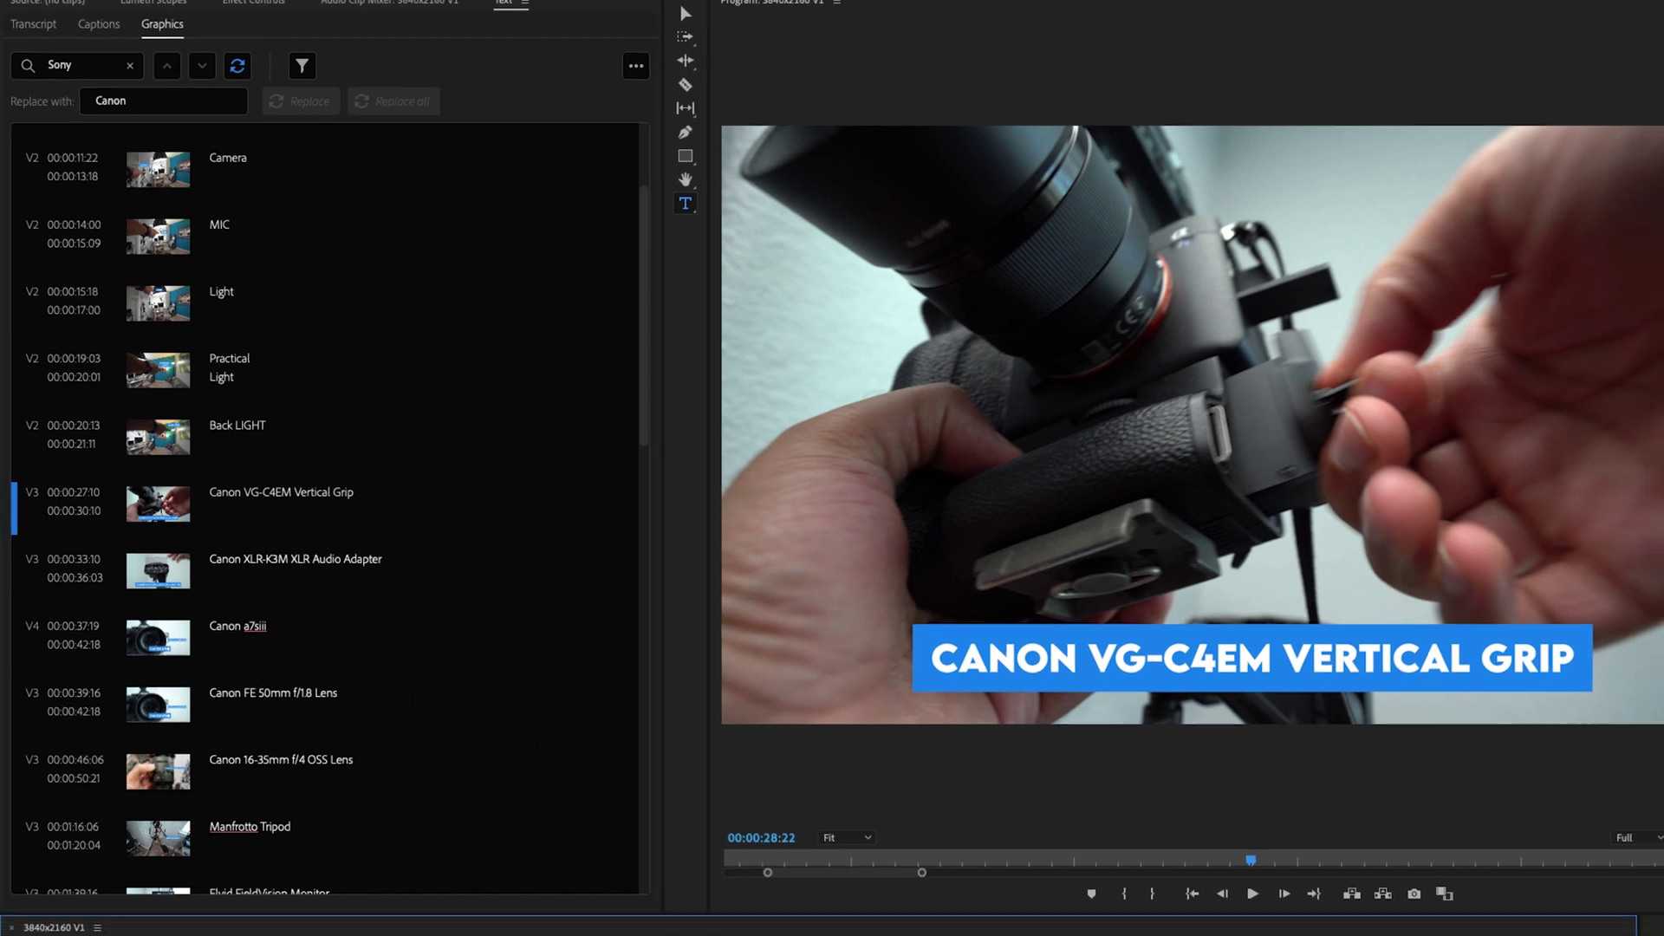
{"action": "left_click_drag", "start_coordinate": [867, 935], "coordinate": [1125, 935]}
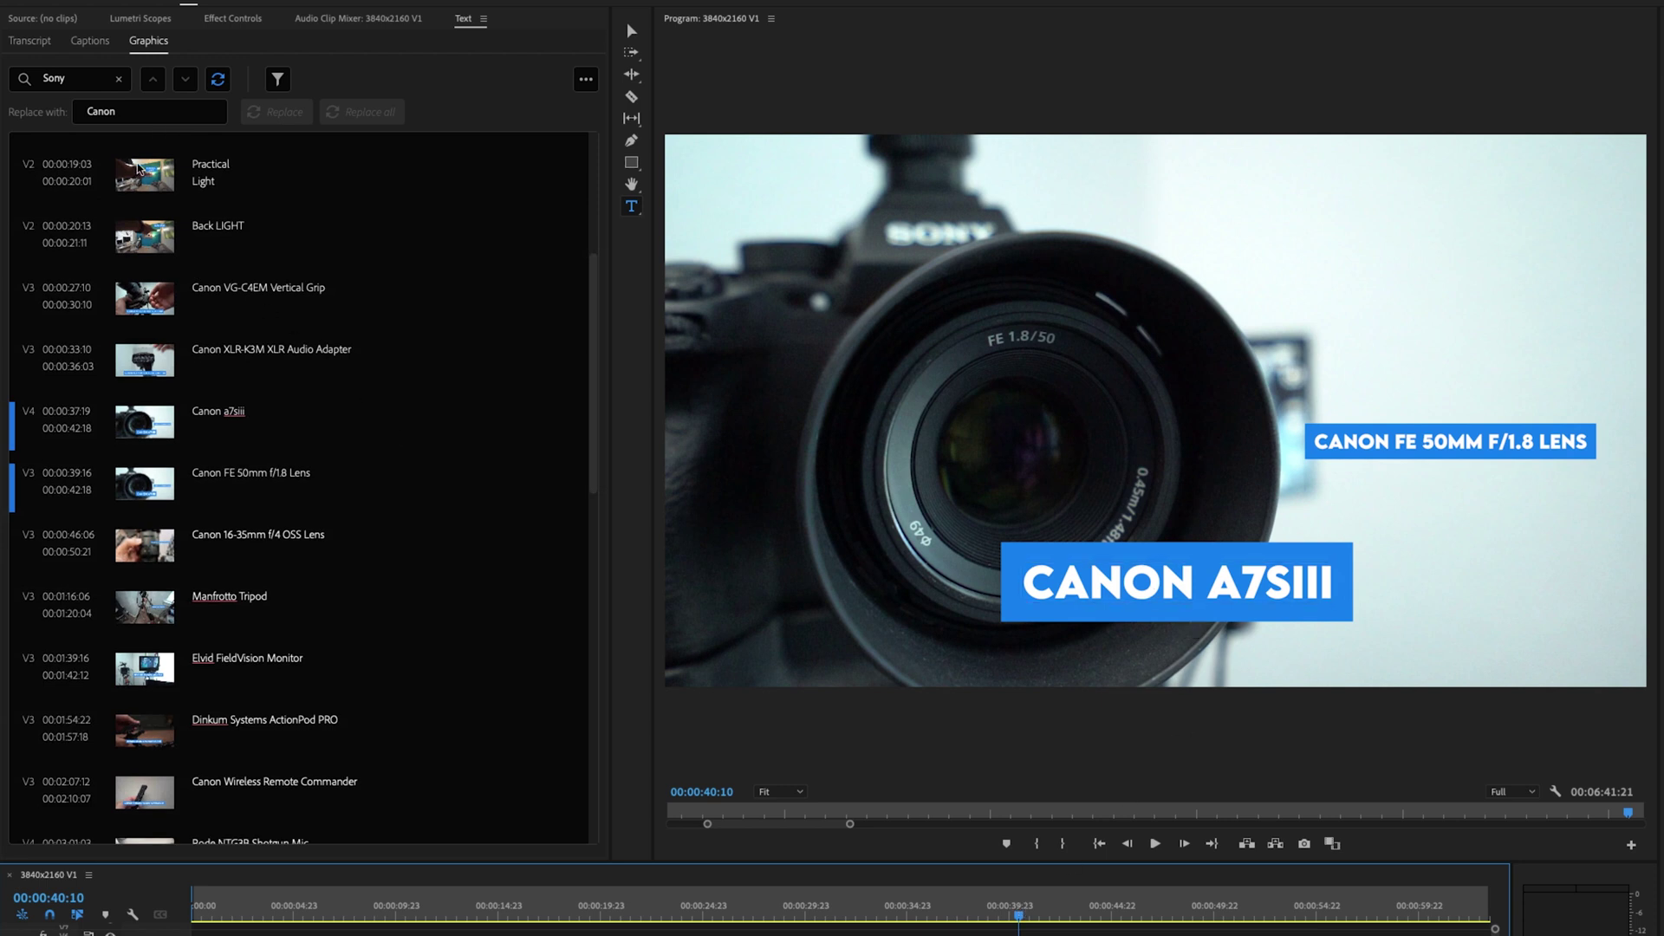
Step: Search for 'Canon', set the replacement to 'Sony' and replace all
{"action": "double_click", "coordinate": [91, 80]}
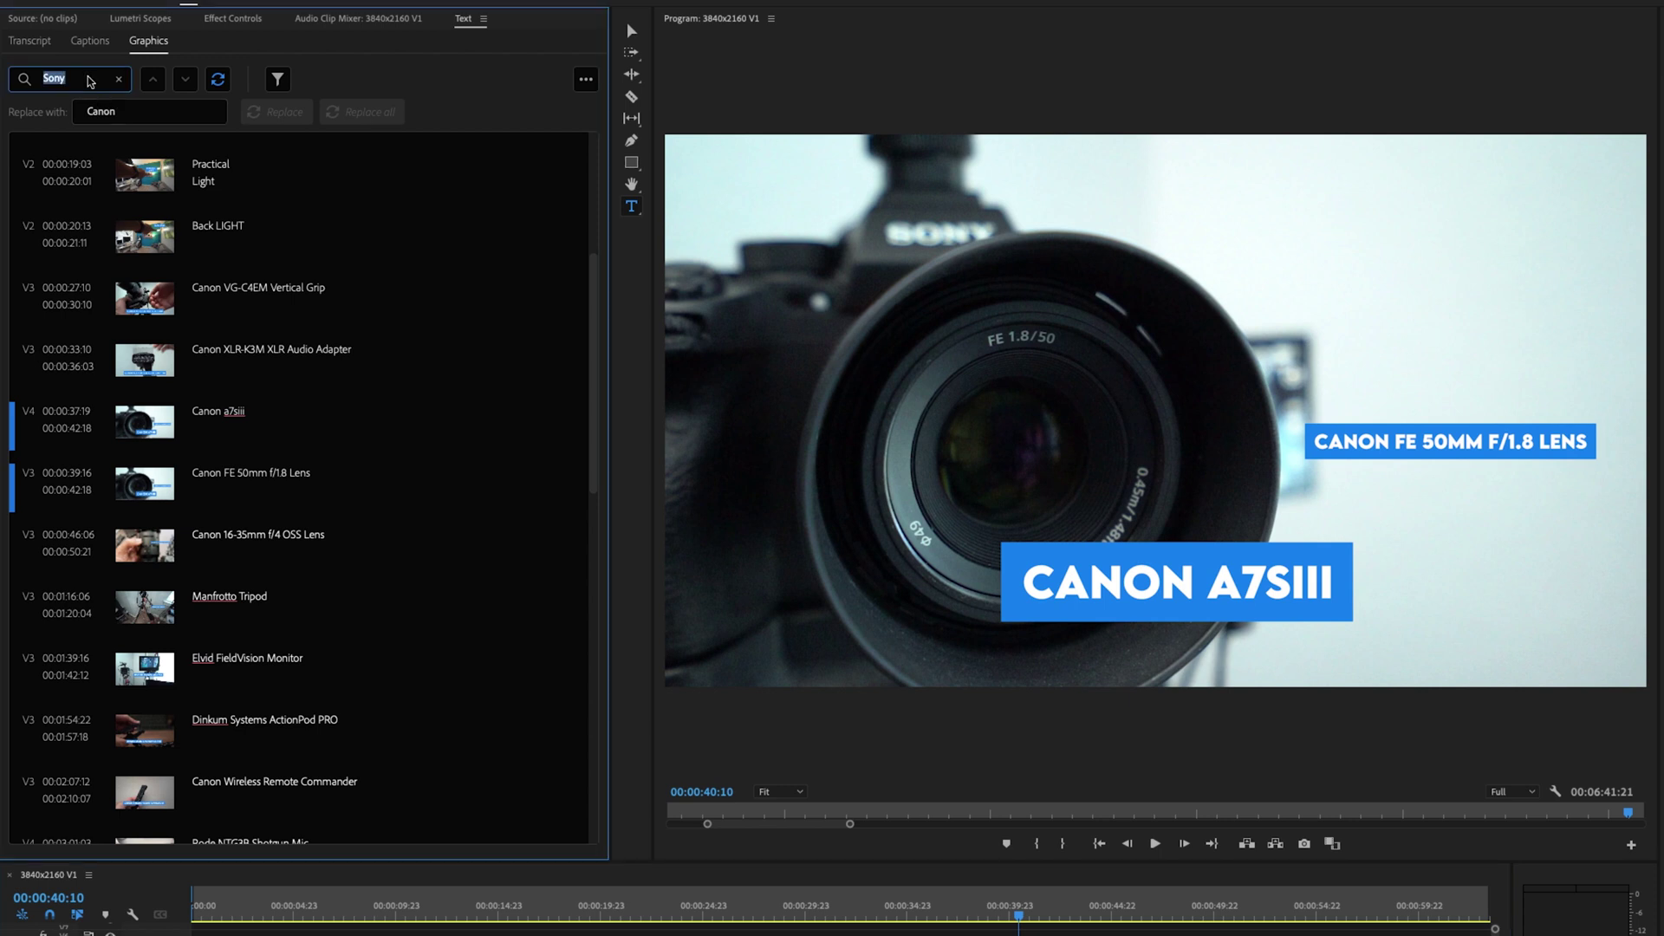
{"action": "key", "text": "BackSpace"}
{"action": "type", "text": "Canon"}
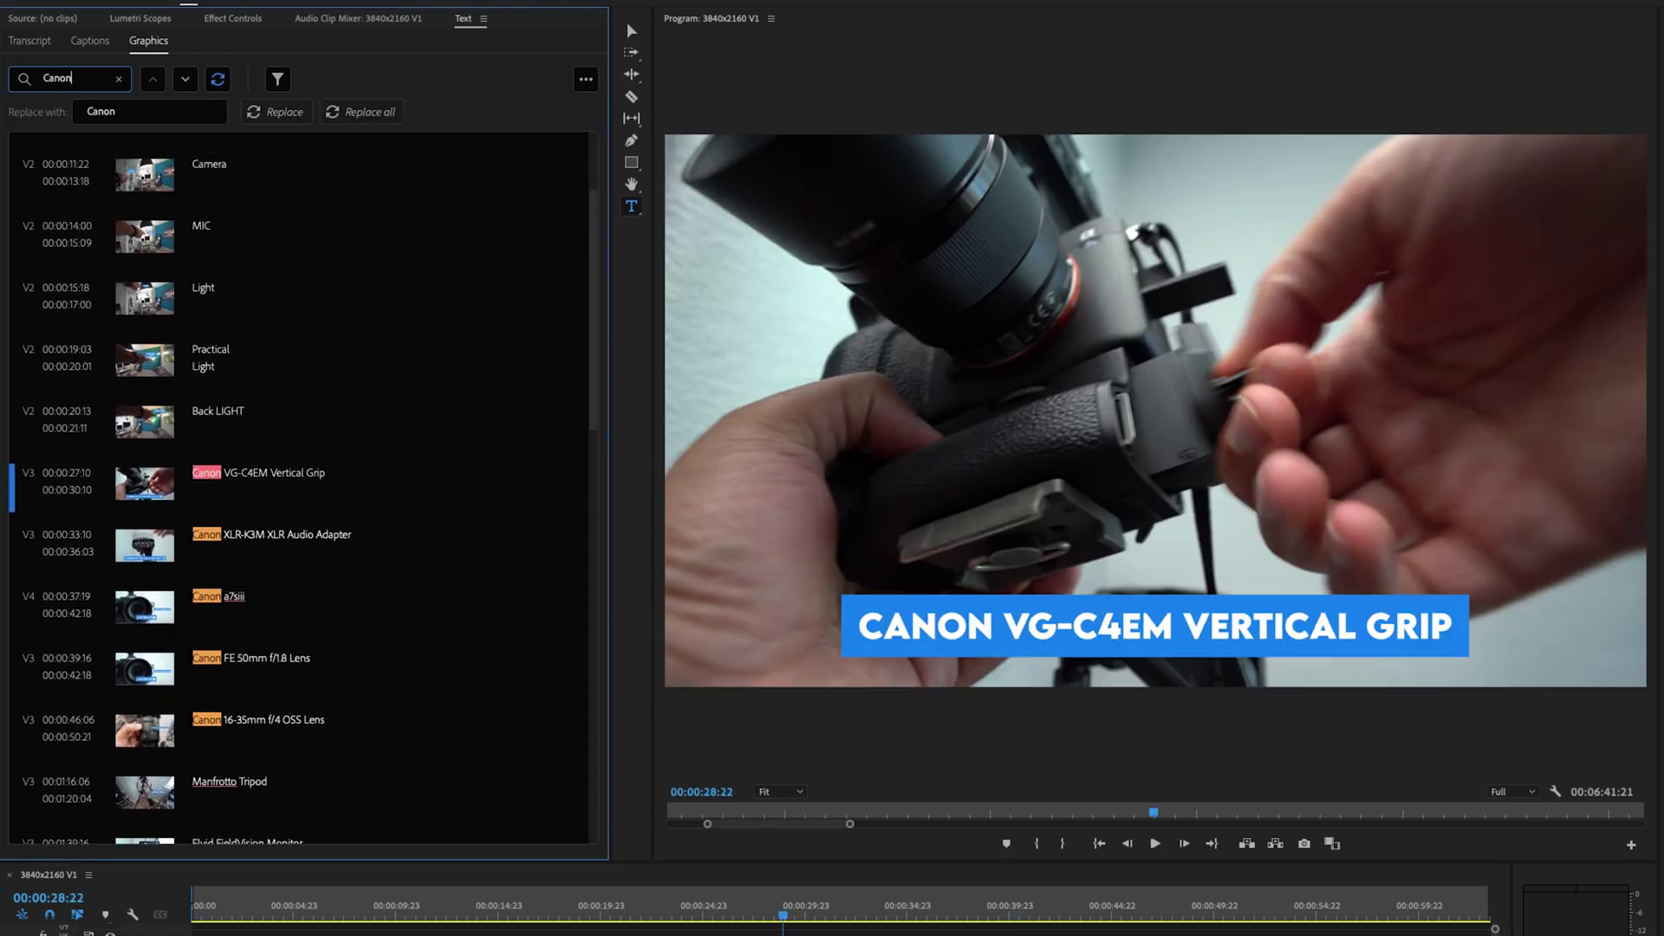
{"action": "left_click", "coordinate": [108, 110]}
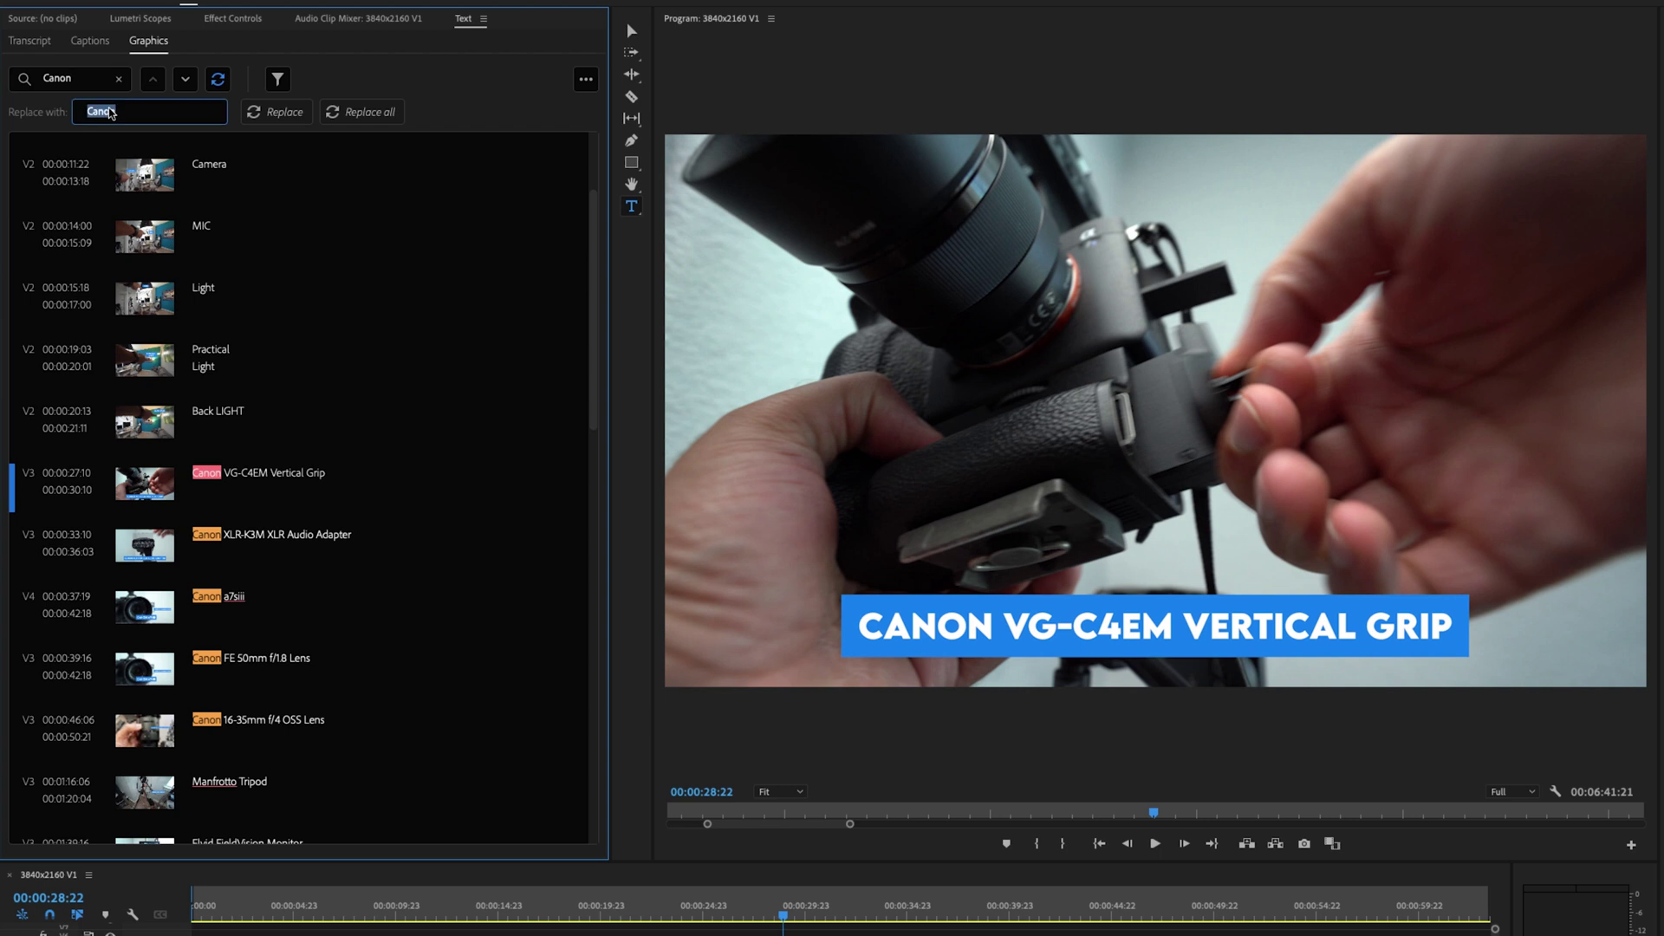
{"action": "type", "text": "Sony"}
{"action": "left_click", "coordinate": [359, 116]}
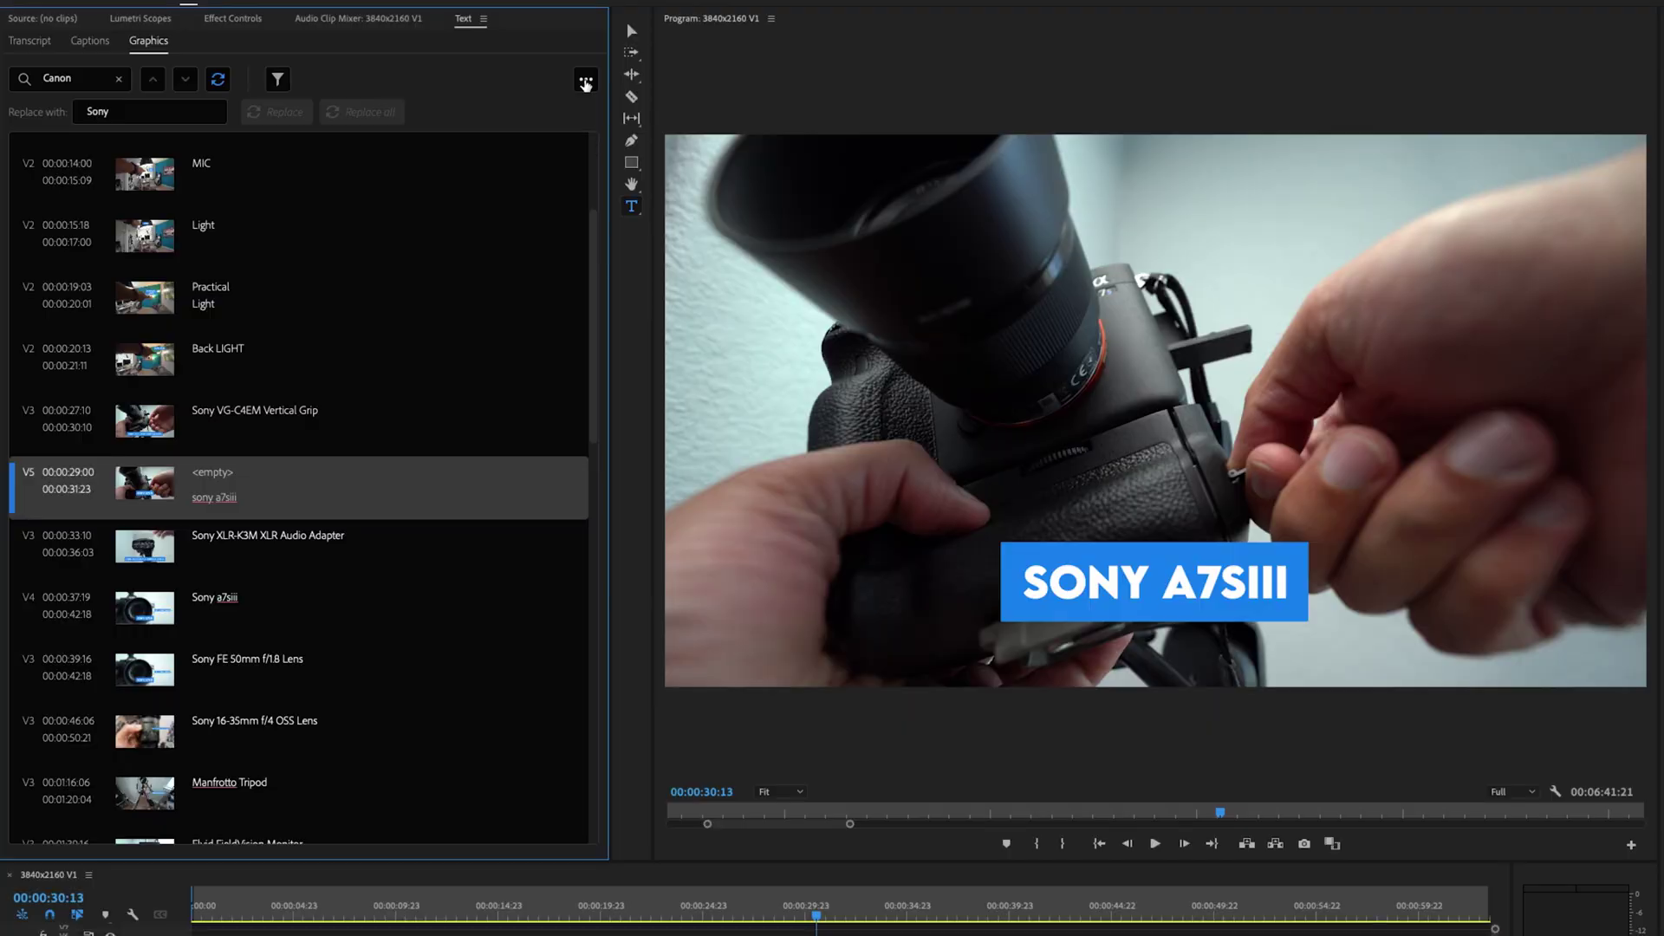
{"action": "left_click", "coordinate": [586, 79]}
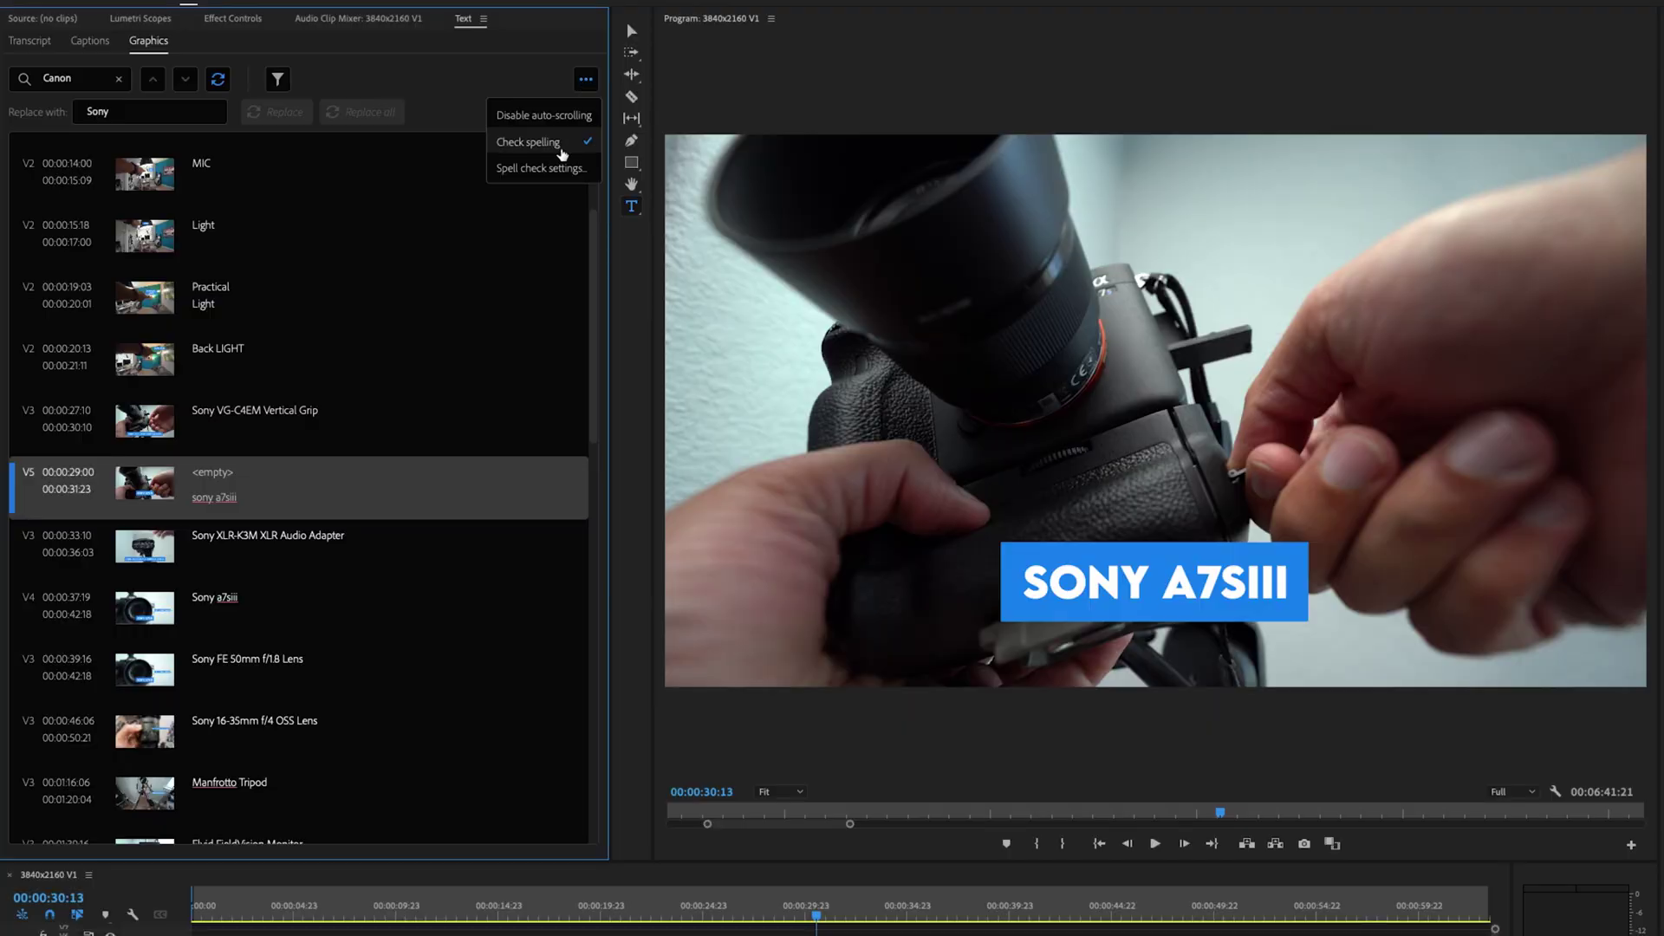
{"action": "left_click", "coordinate": [555, 169]}
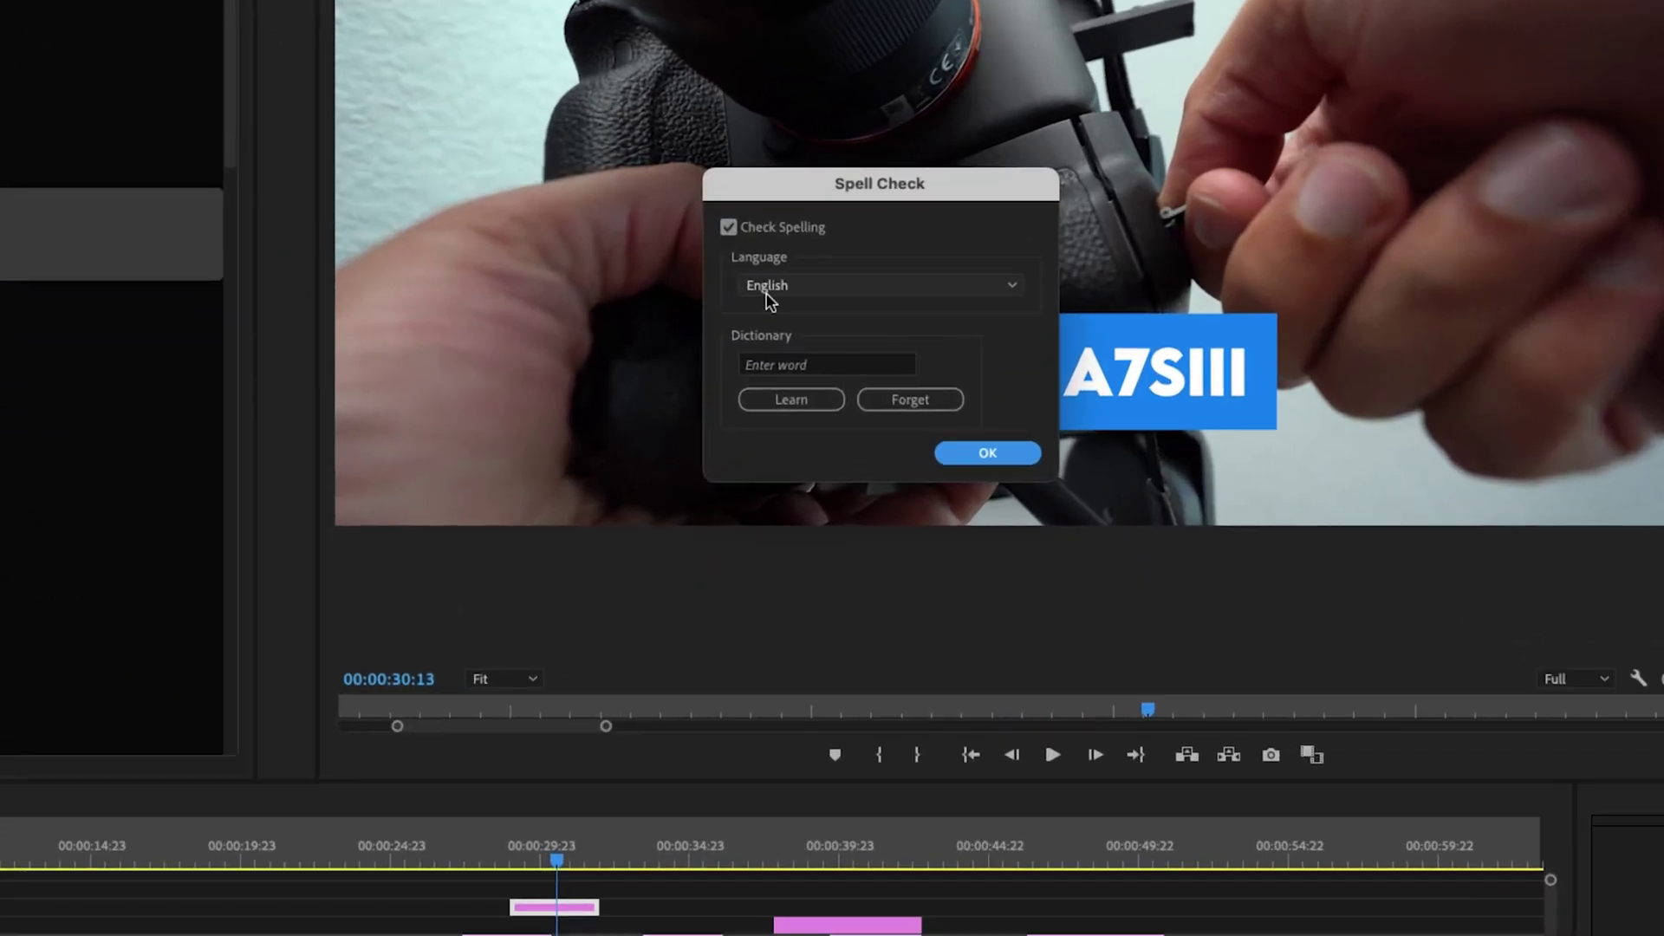
{"action": "left_click", "coordinate": [964, 525]}
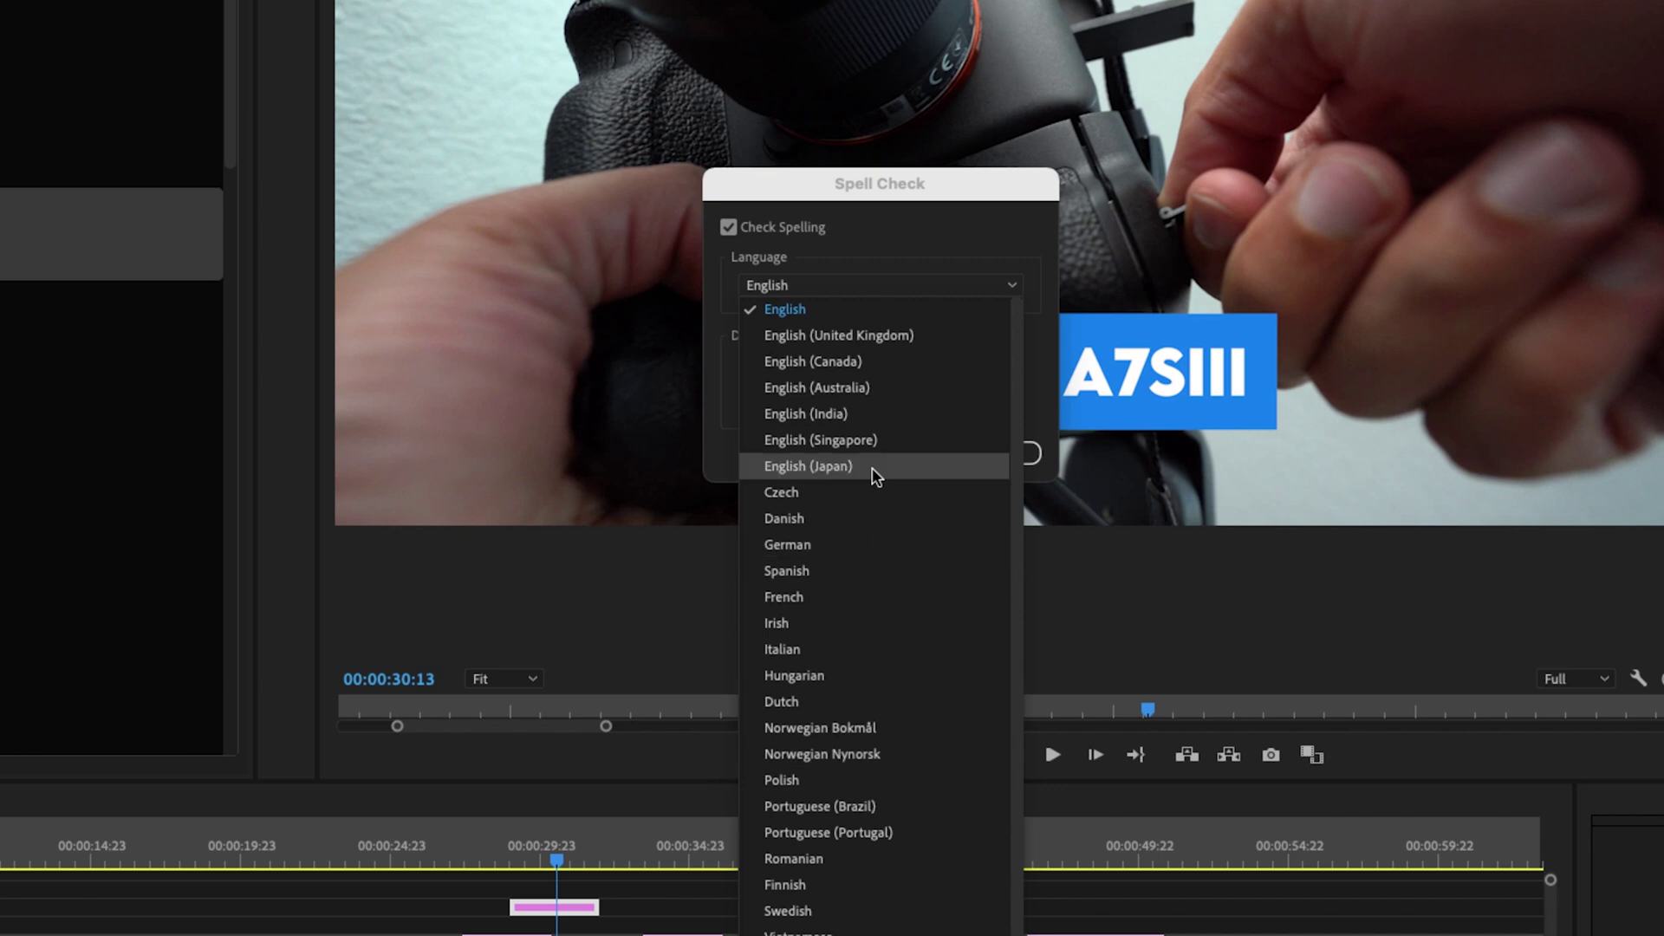
{"action": "left_click", "coordinate": [840, 256]}
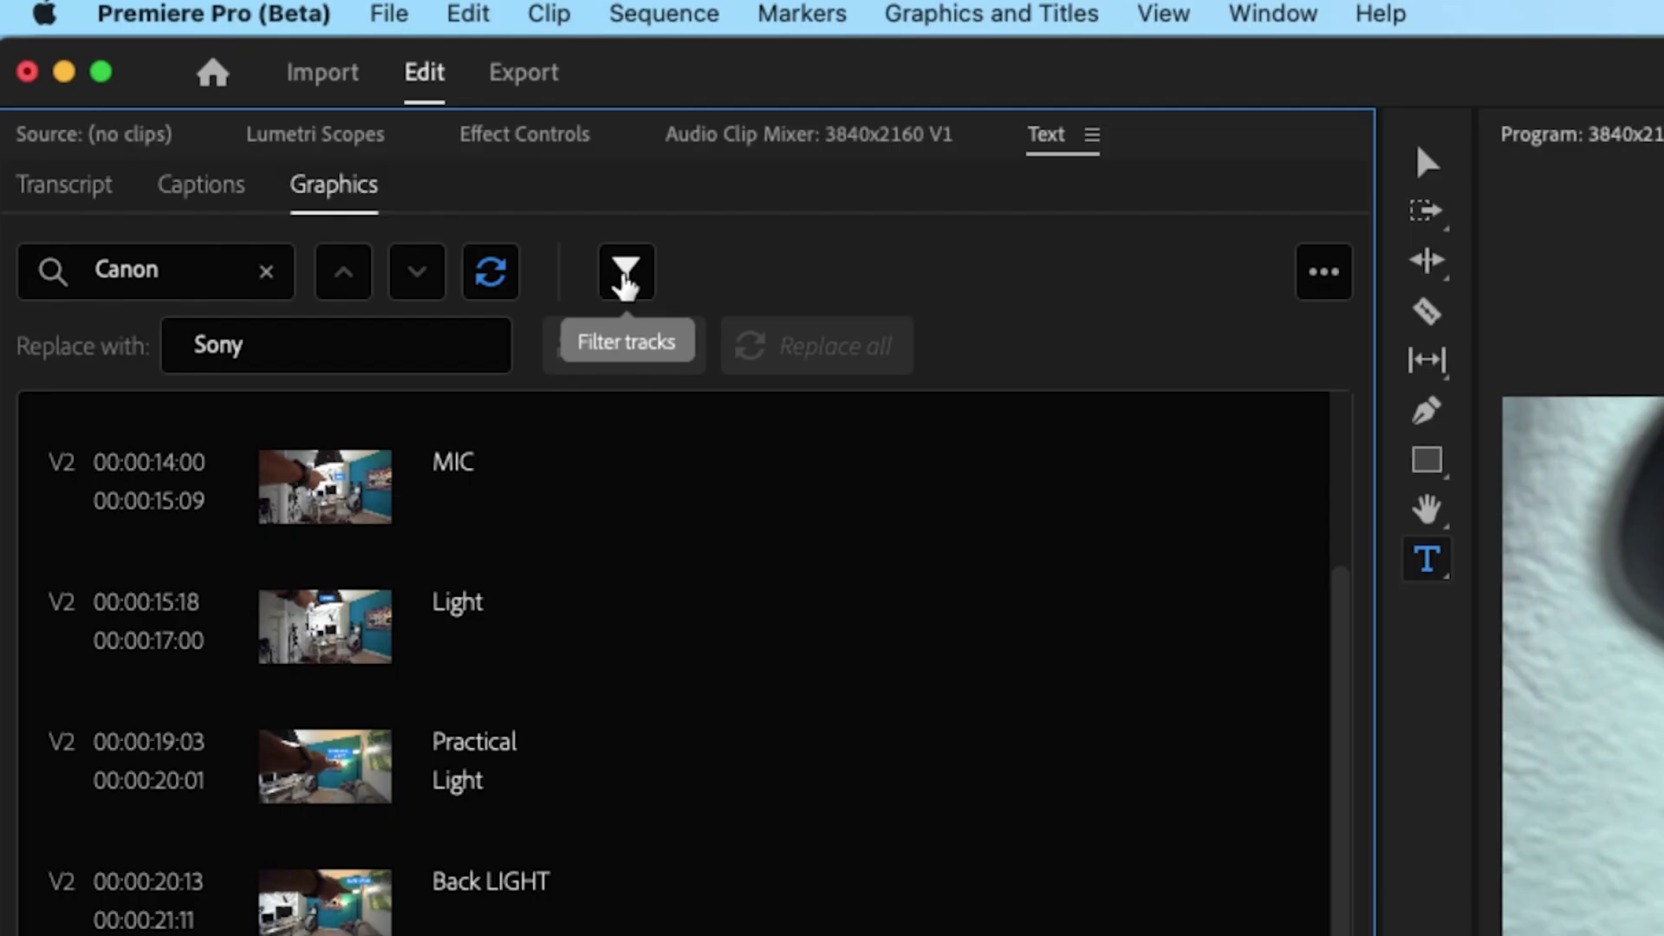
Step: Filter the Graphics title list to show only titles on track V5
{"action": "left_click", "coordinate": [624, 276]}
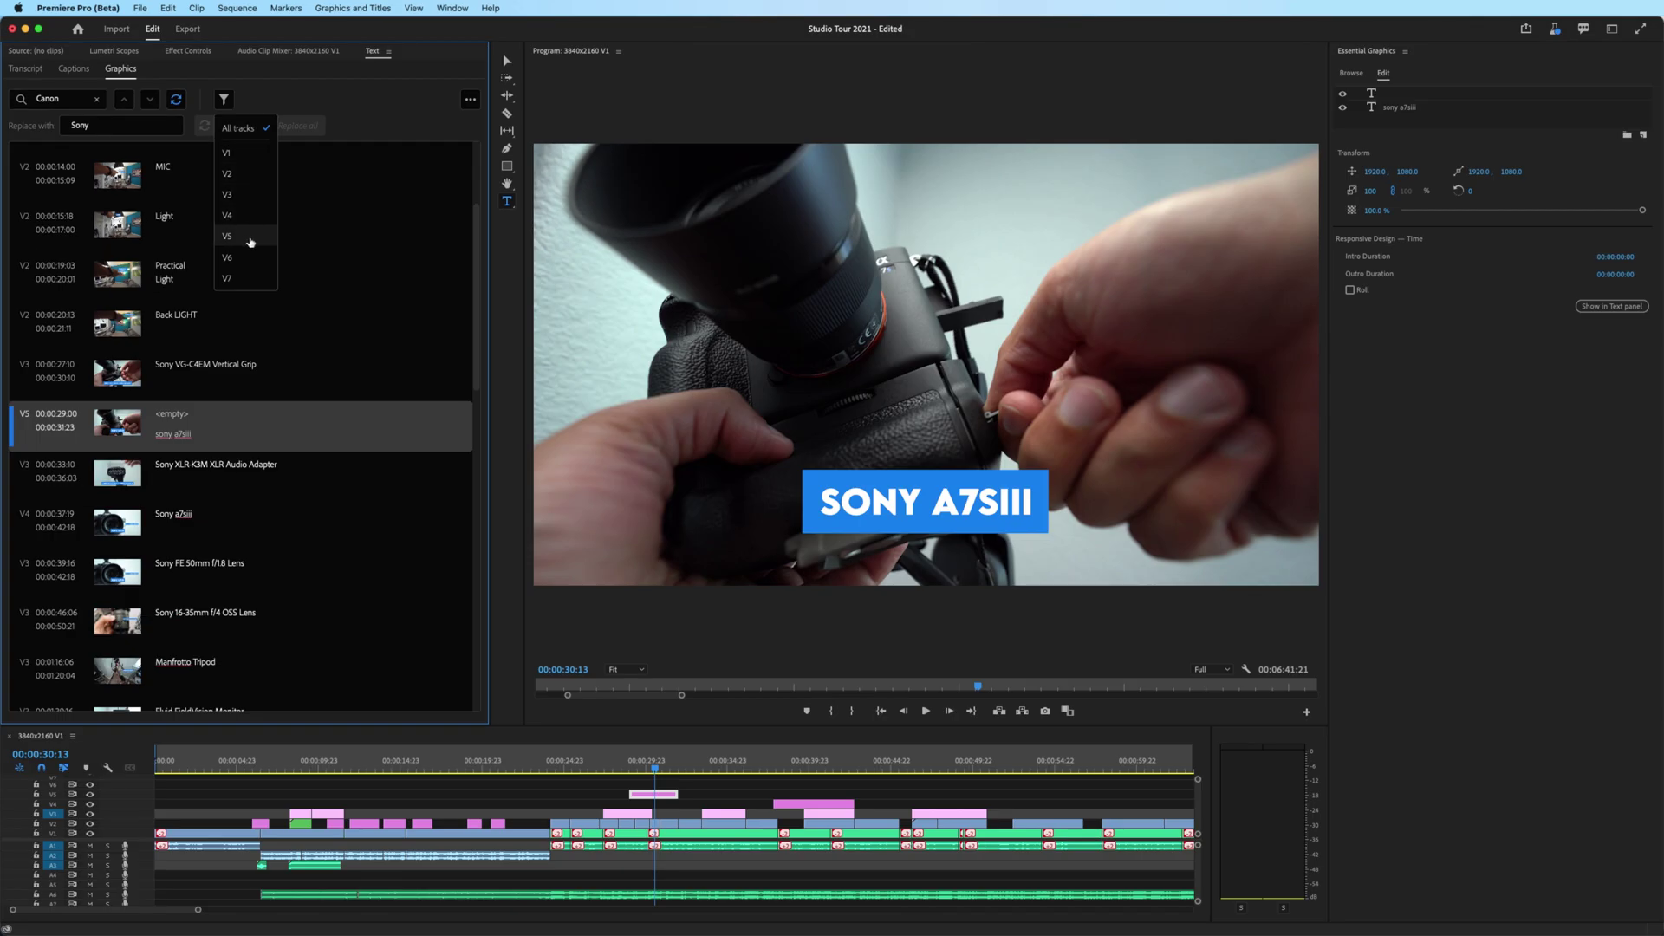
{"action": "left_click", "coordinate": [249, 239]}
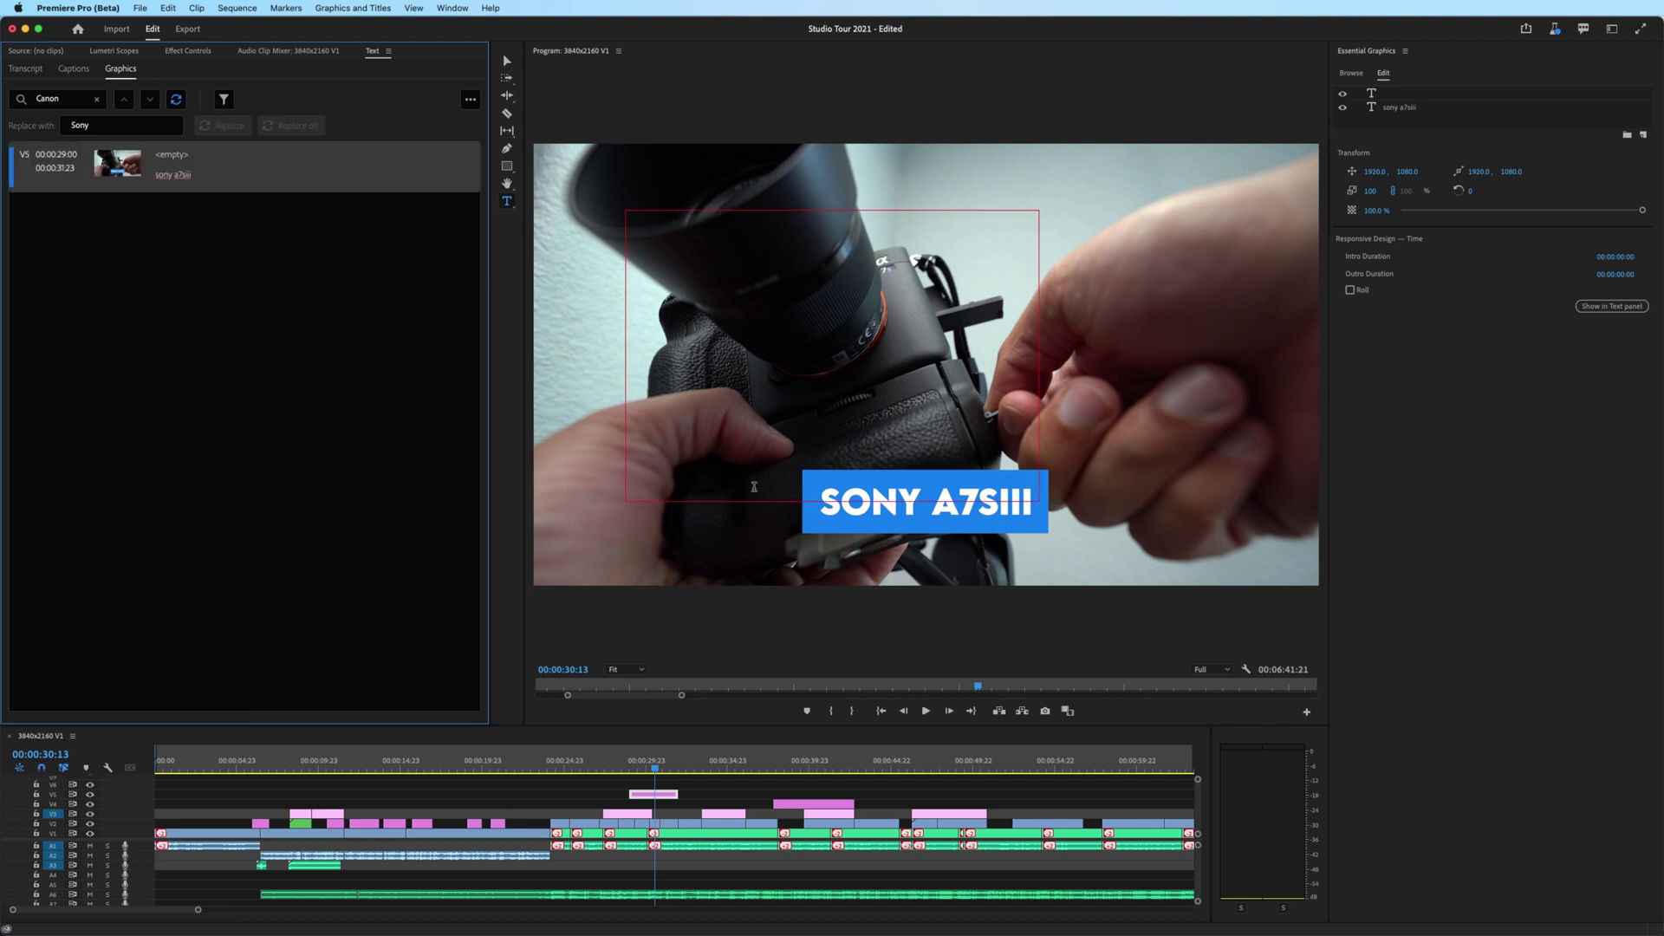
{"action": "left_click", "coordinate": [655, 797]}
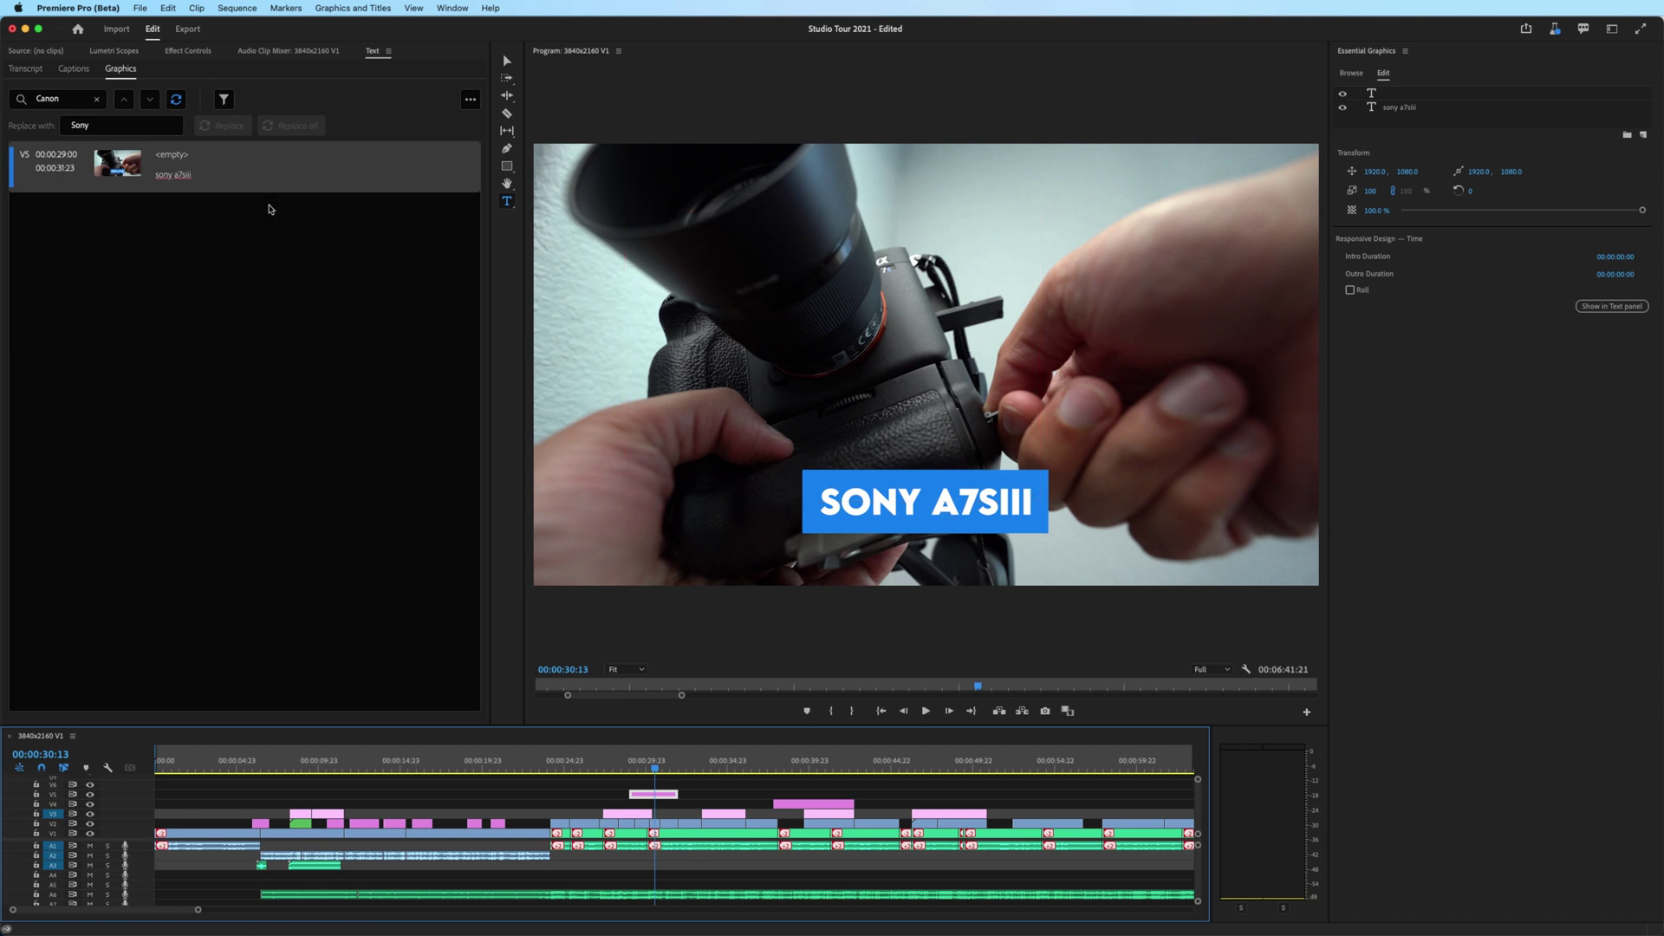
Step: Switch the track filter to V3, showing titles like 'Sony FE 50mm f/1.8 Lens'
{"action": "left_click", "coordinate": [225, 98]}
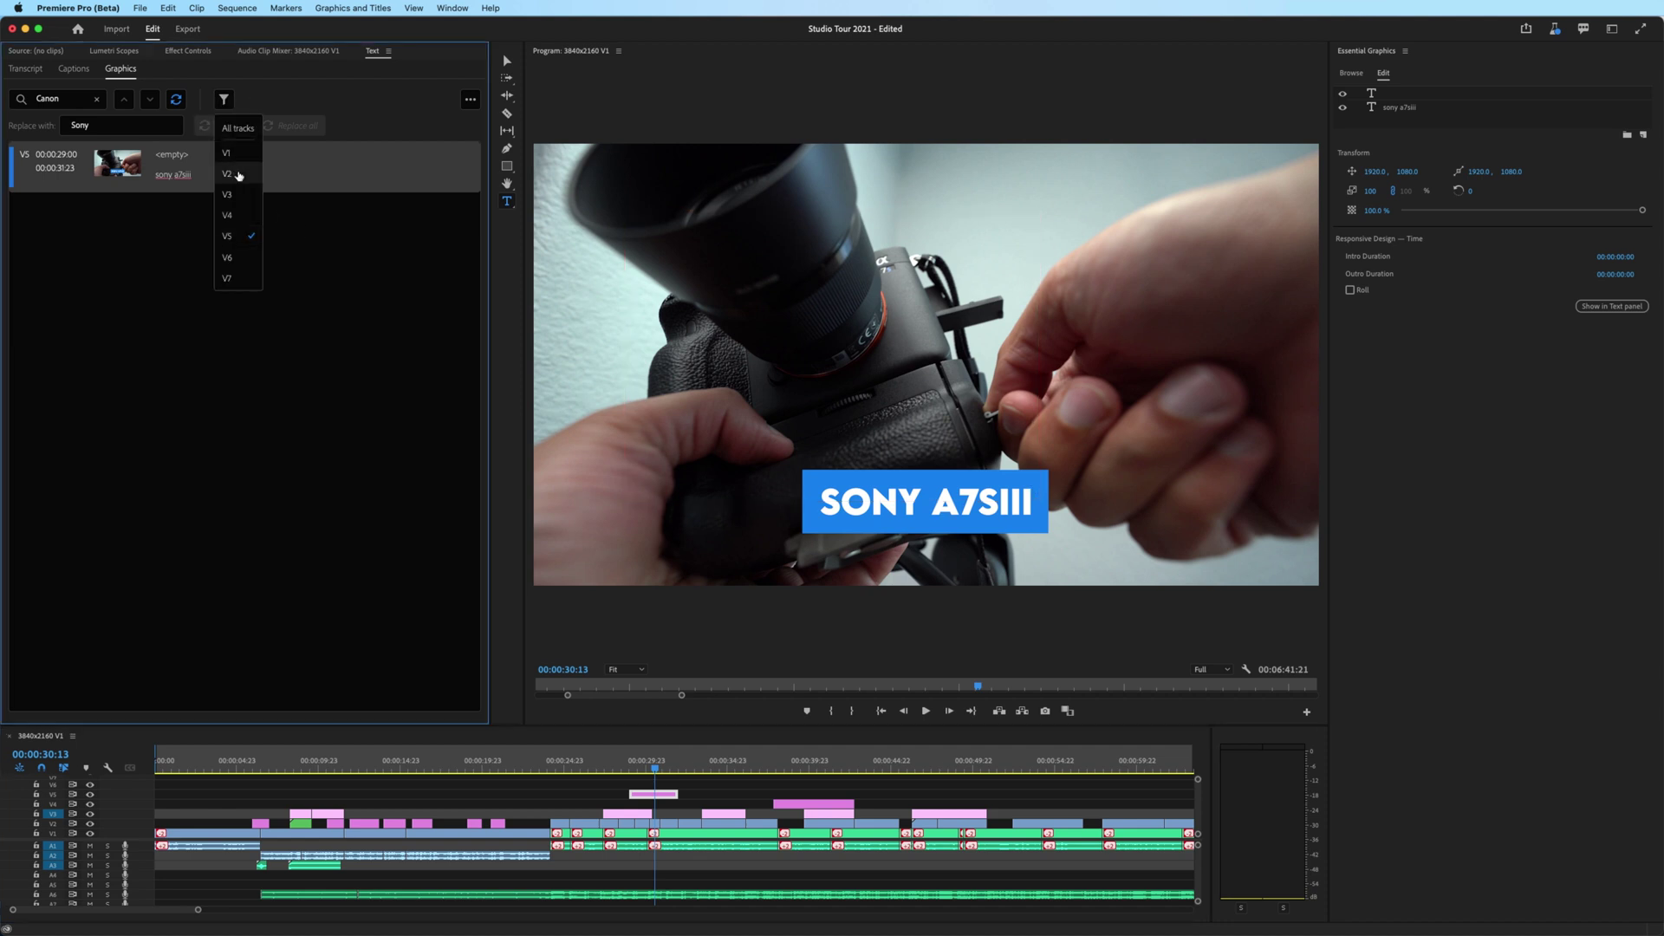
{"action": "left_click", "coordinate": [243, 193]}
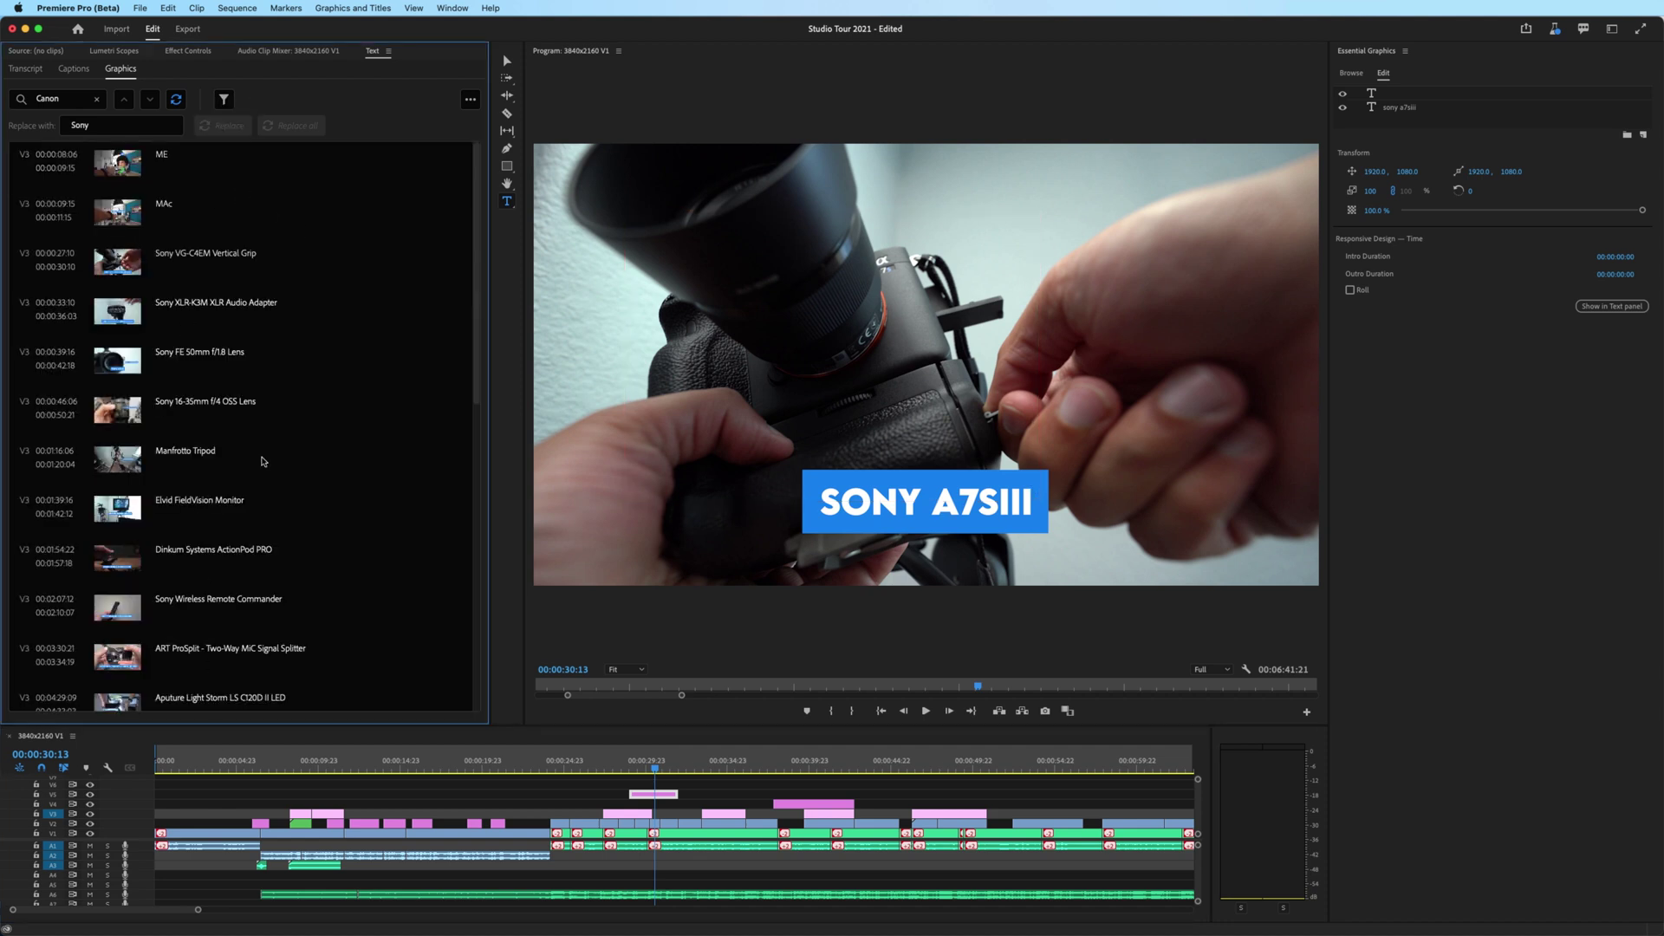
{"action": "left_click", "coordinate": [222, 99]}
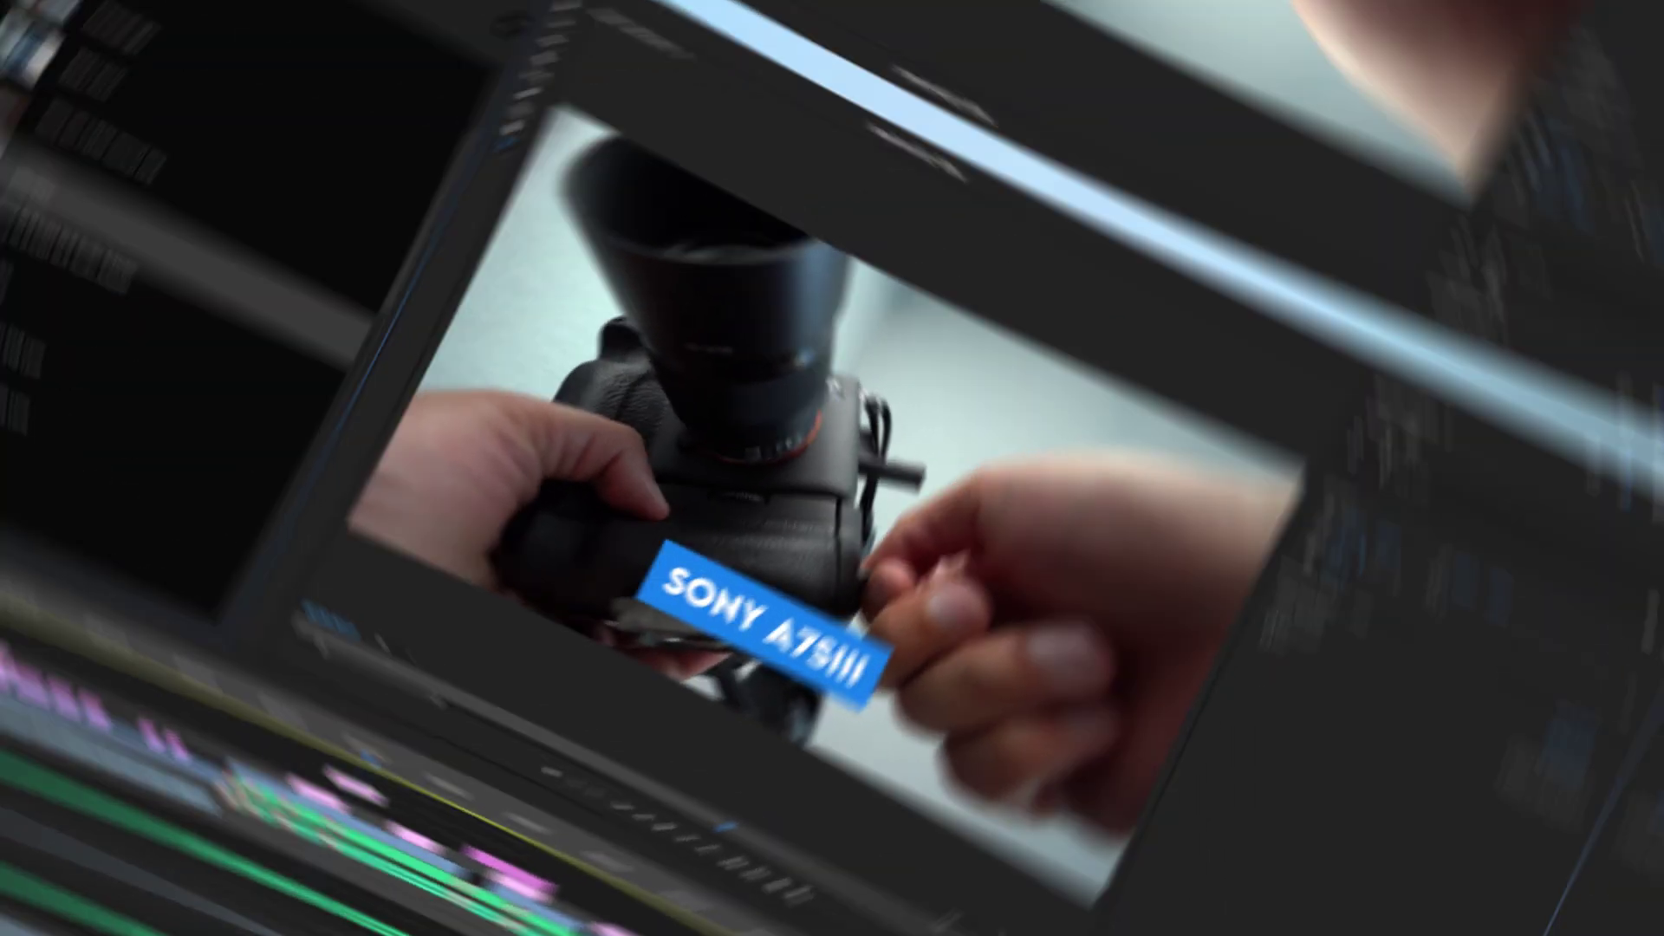